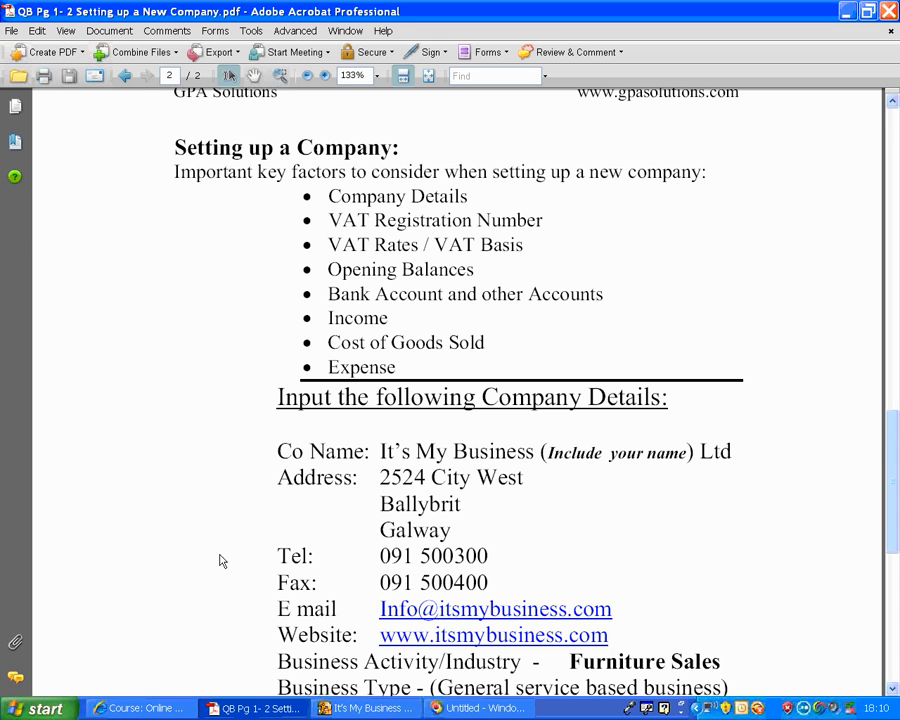
- Check the online course page in the browser and return to the company setup PDF
left_click(152, 711)
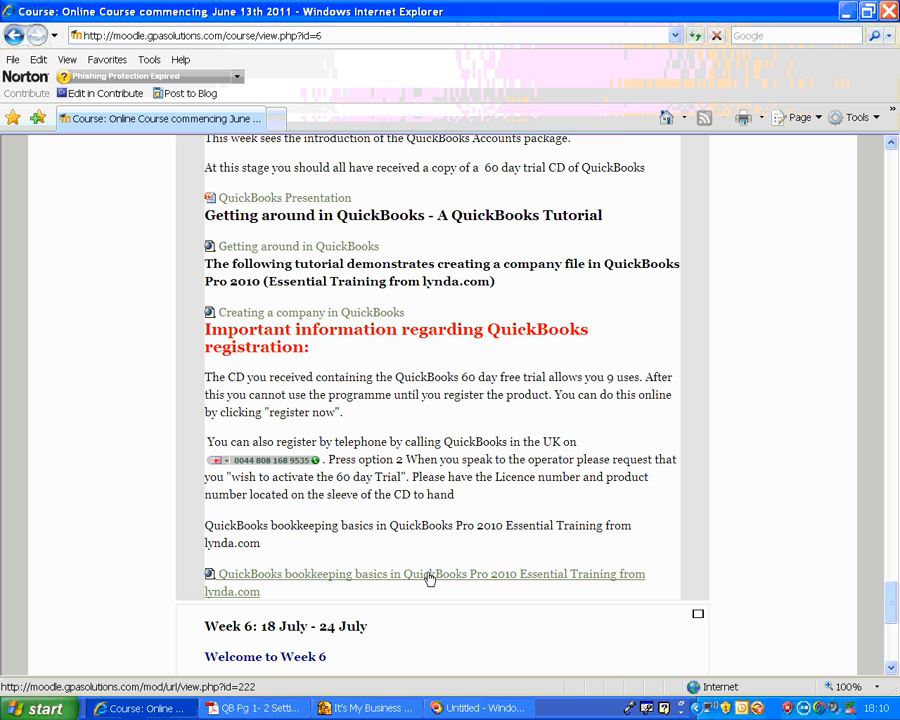
left_click(262, 708)
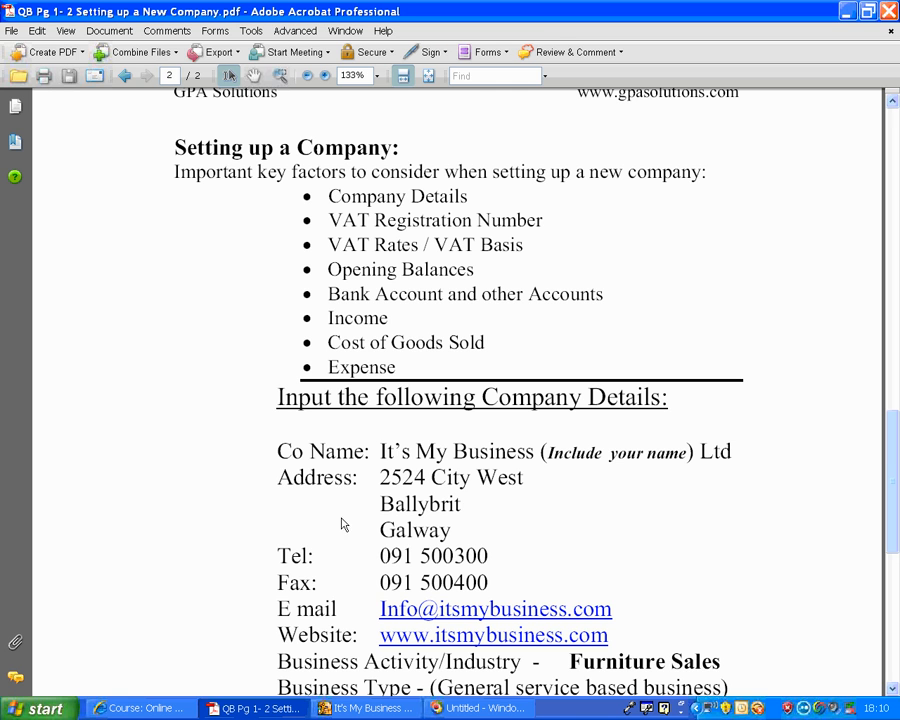
- Switch to QuickBooks and start a new company, skipping the EasyStep Interview
left_click(368, 708)
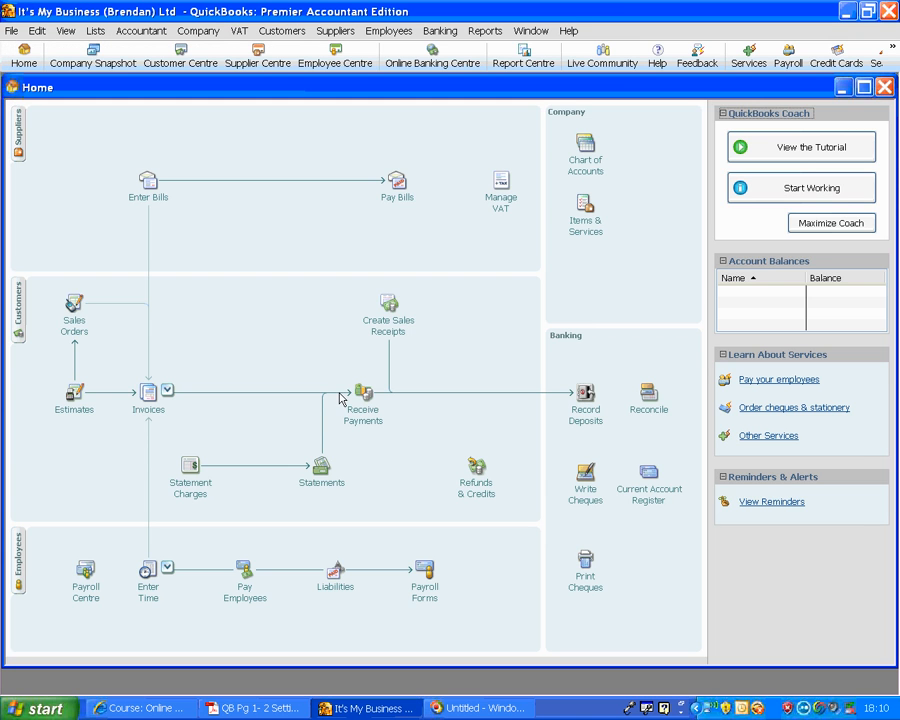
left_click(11, 31)
left_click(18, 48)
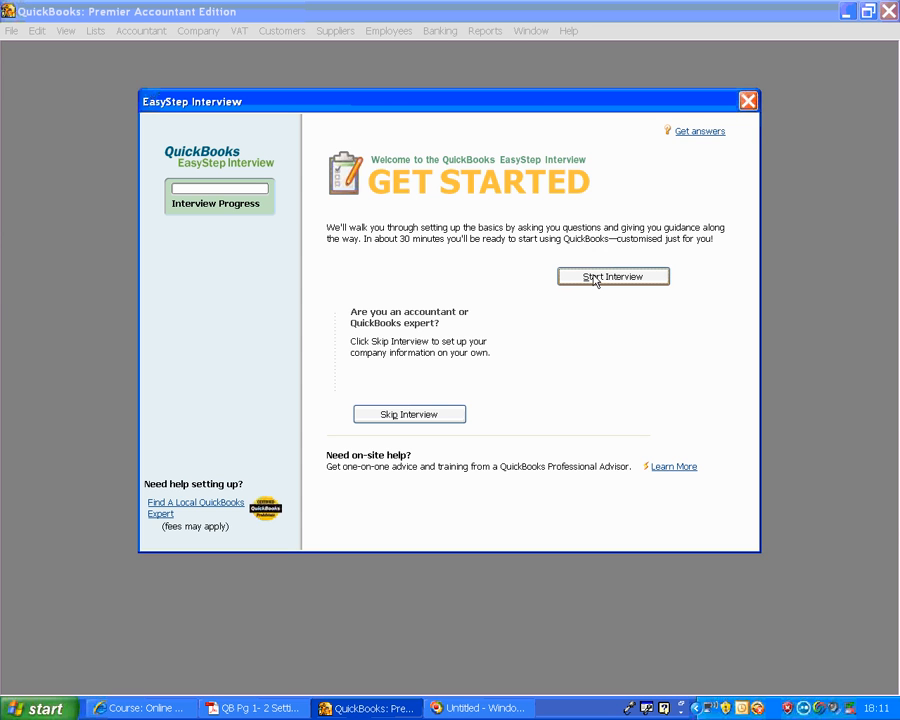
left_click(409, 414)
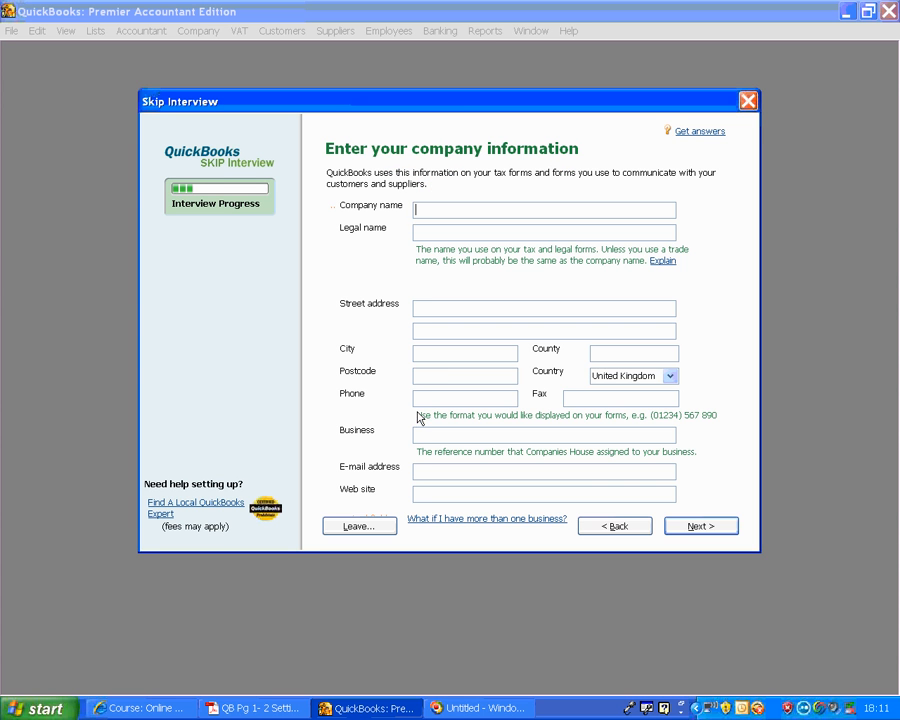
- Copy the full company name line from the setup PDF into the Company name field in QuickBooks
left_click(432, 203)
left_click(252, 708)
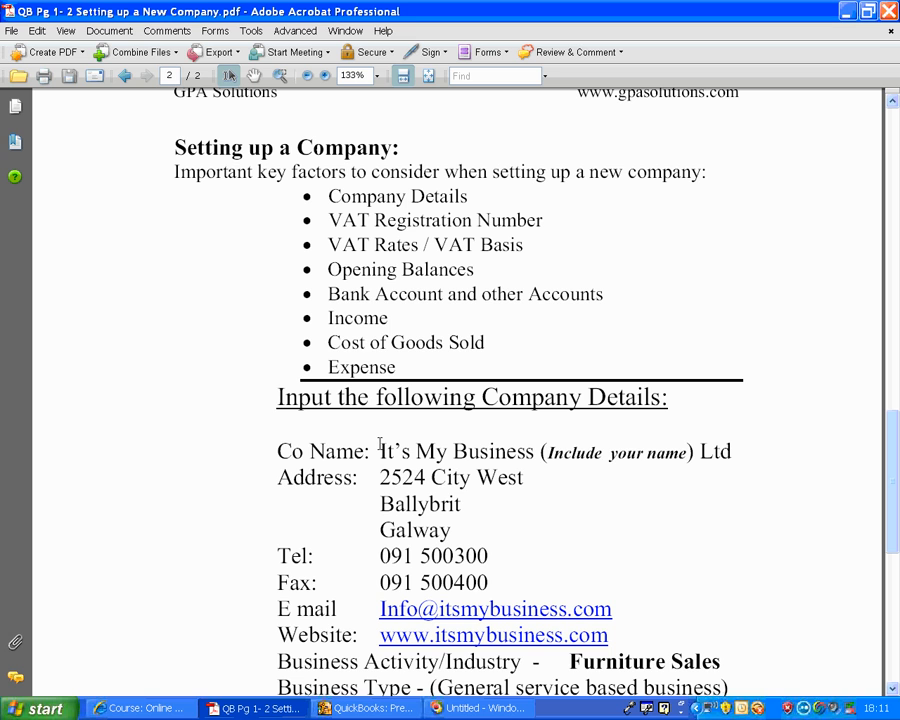
left_click_drag(380, 451, 718, 450)
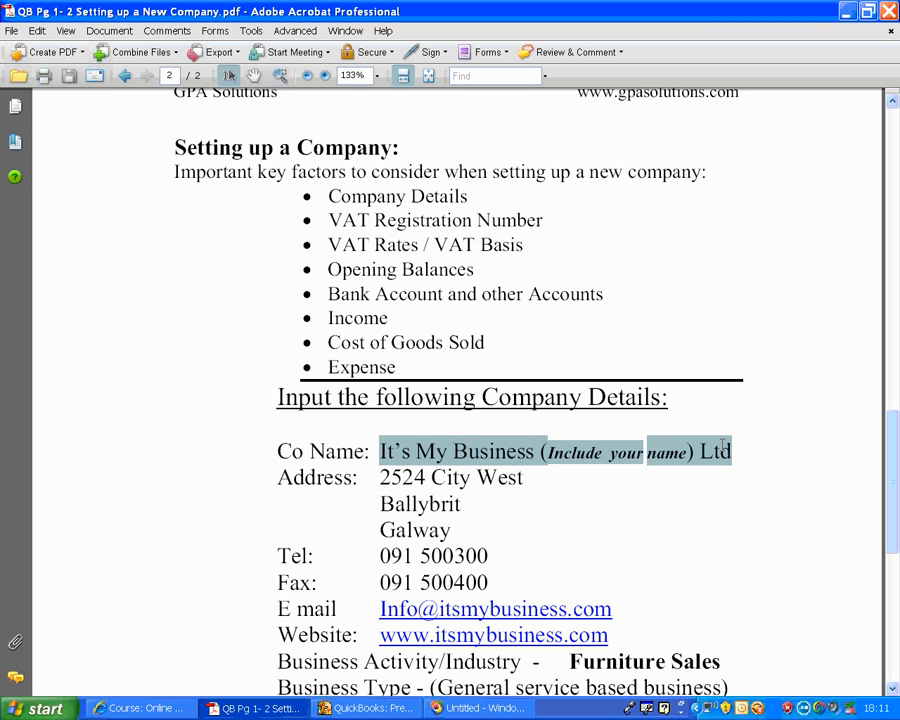
right_click(514, 454)
left_click(536, 458)
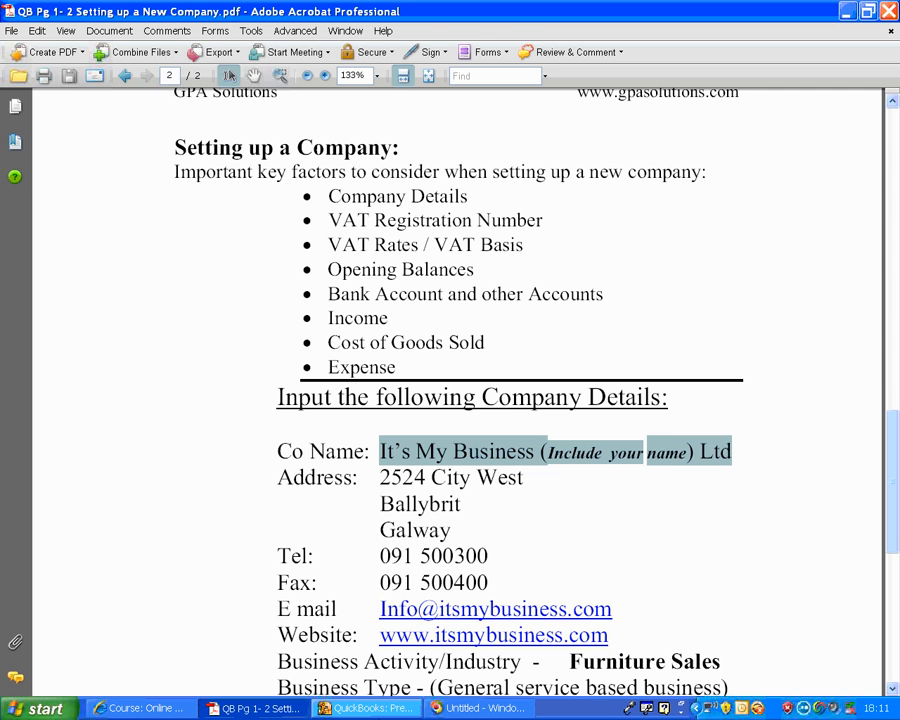
key("alt+Tab")
right_click(447, 212)
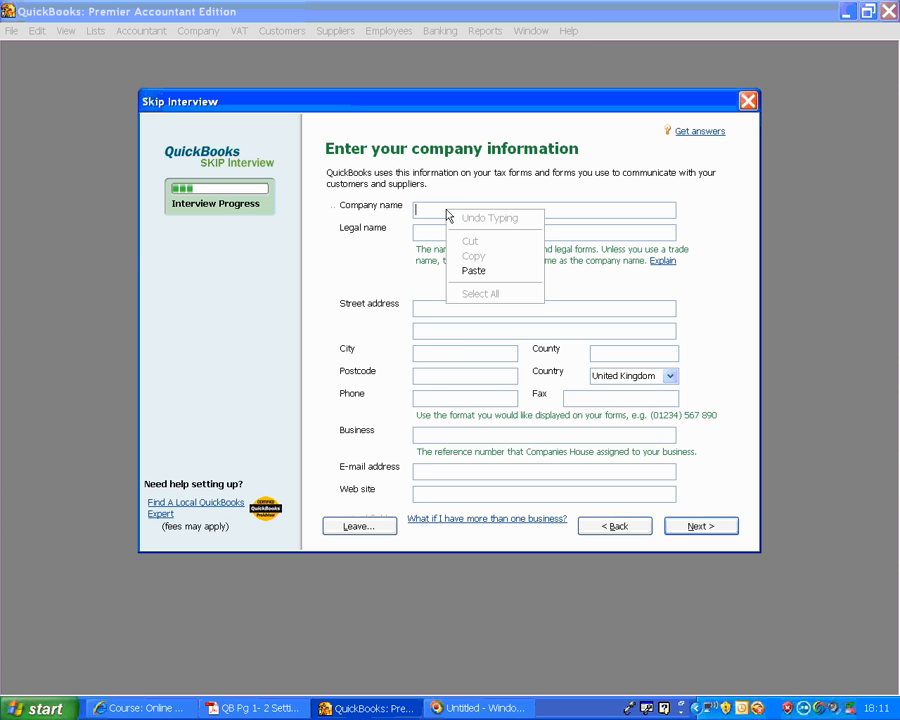
left_click(465, 268)
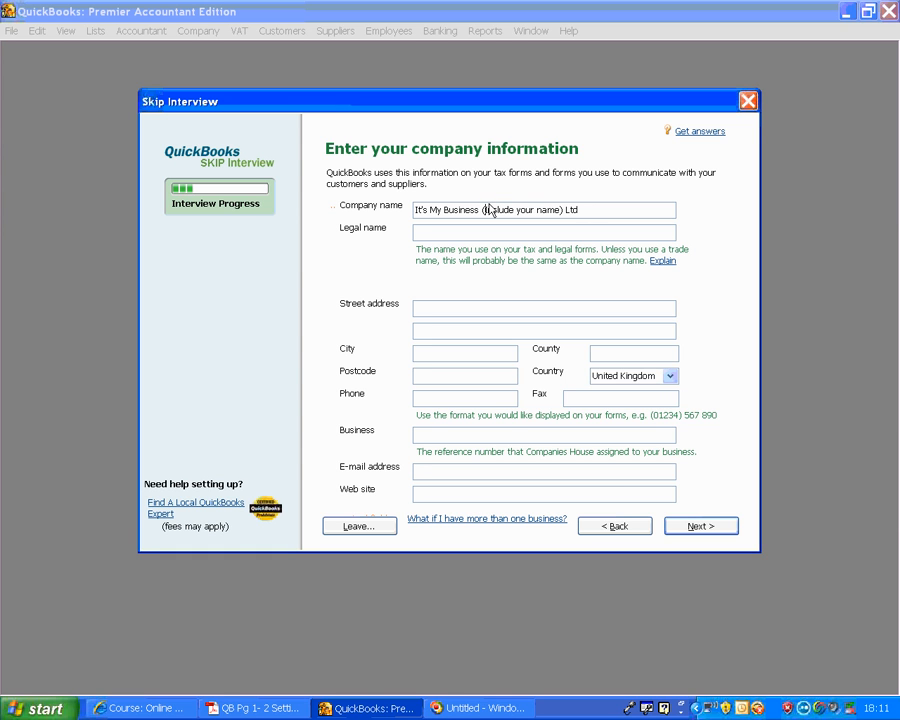
- Replace the "Include your name" placeholder in the company name with the person's full name and accept the same legal name
type("Joe Blo")
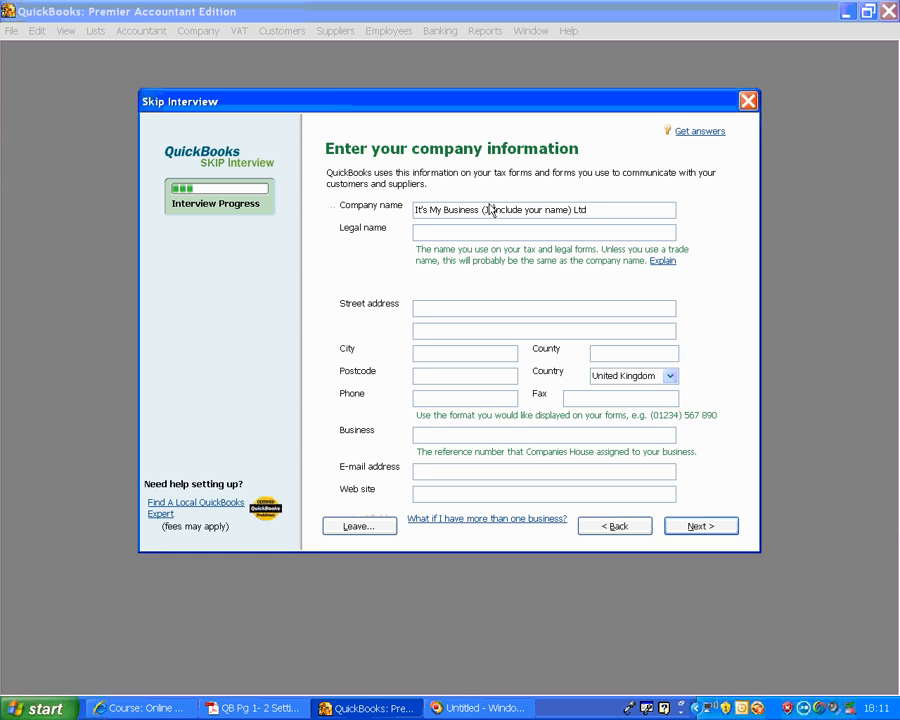
type("ggsi")
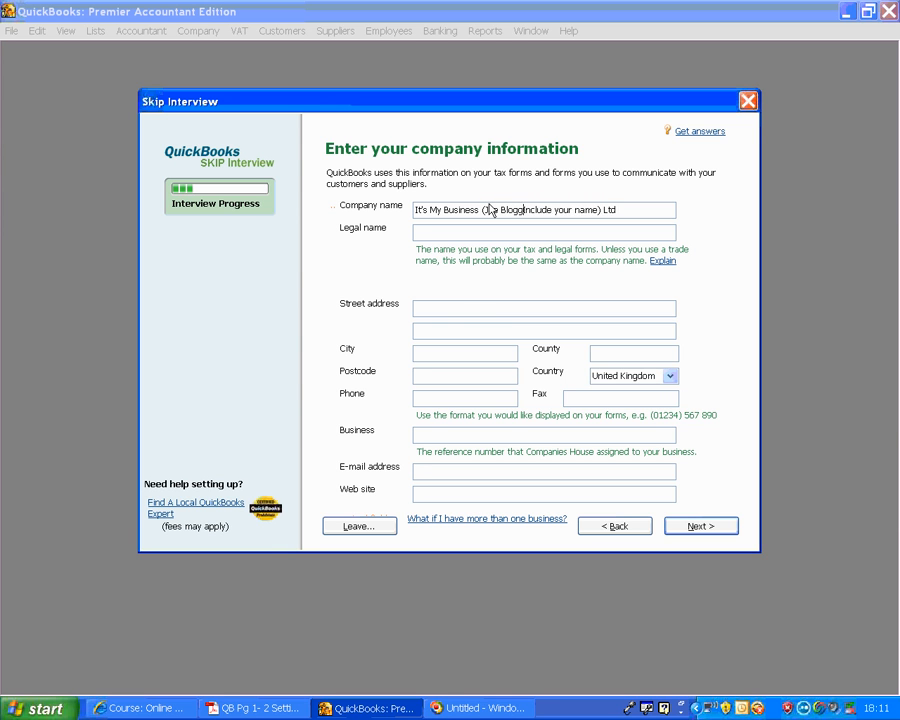
key("Delete")
key("Delete")
key("Delete")
key("Delete")
key("Delete")
key("Delete")
key("Delete")
key("Delete")
key("Delete")
key("Delete")
key("Delete")
key("Delete")
key("Delete")
key("Delete")
key("Delete")
key("Delete")
key("Delete")
key("Tab")
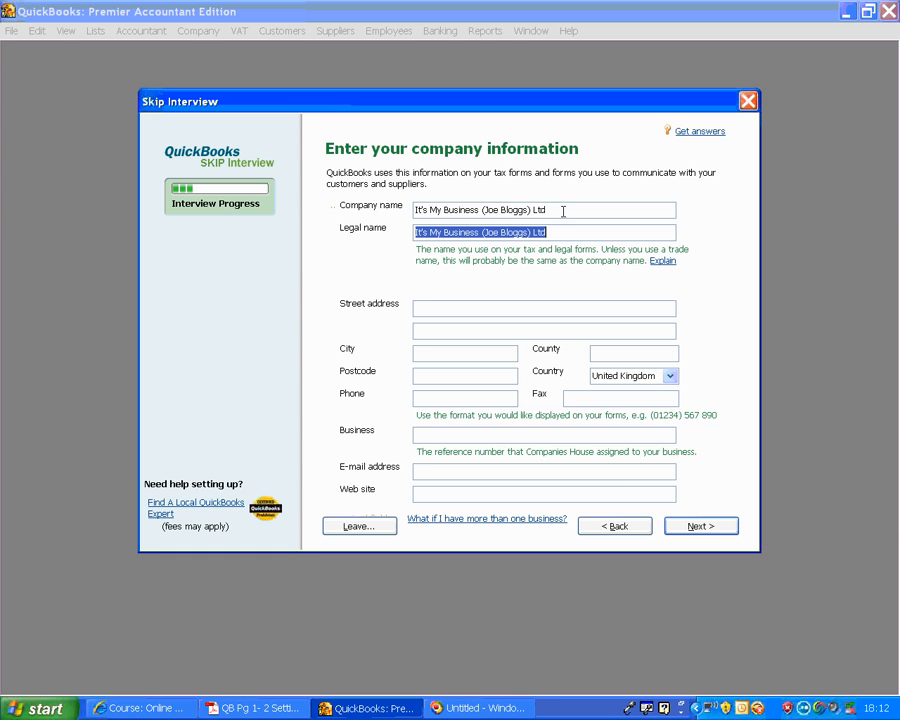
key("Tab")
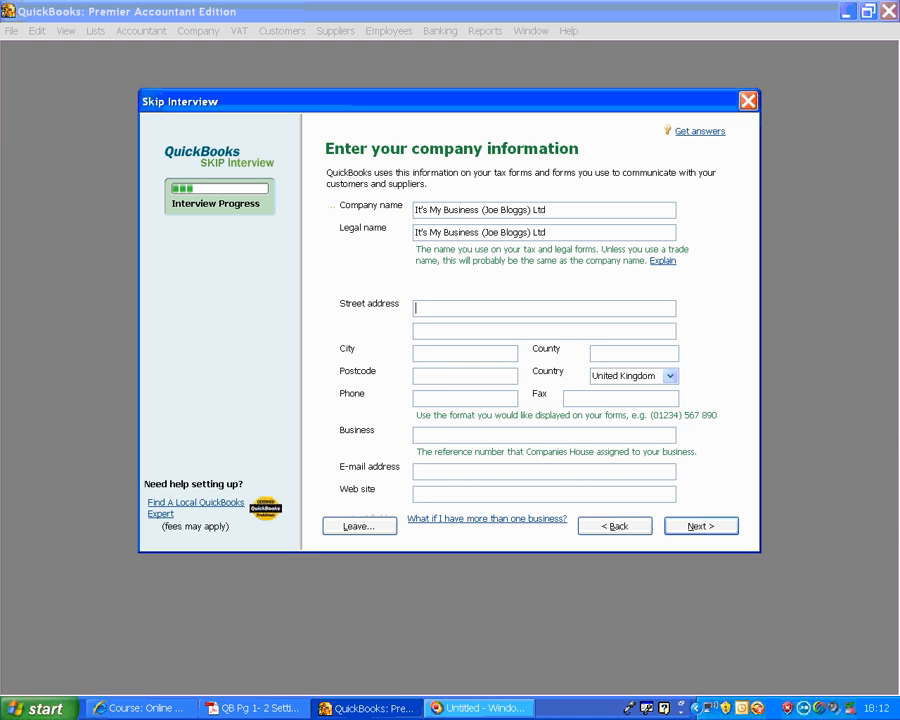
- Copy the first address line from the setup PDF into the first Street address line of the QuickBooks company information
left_click(262, 709)
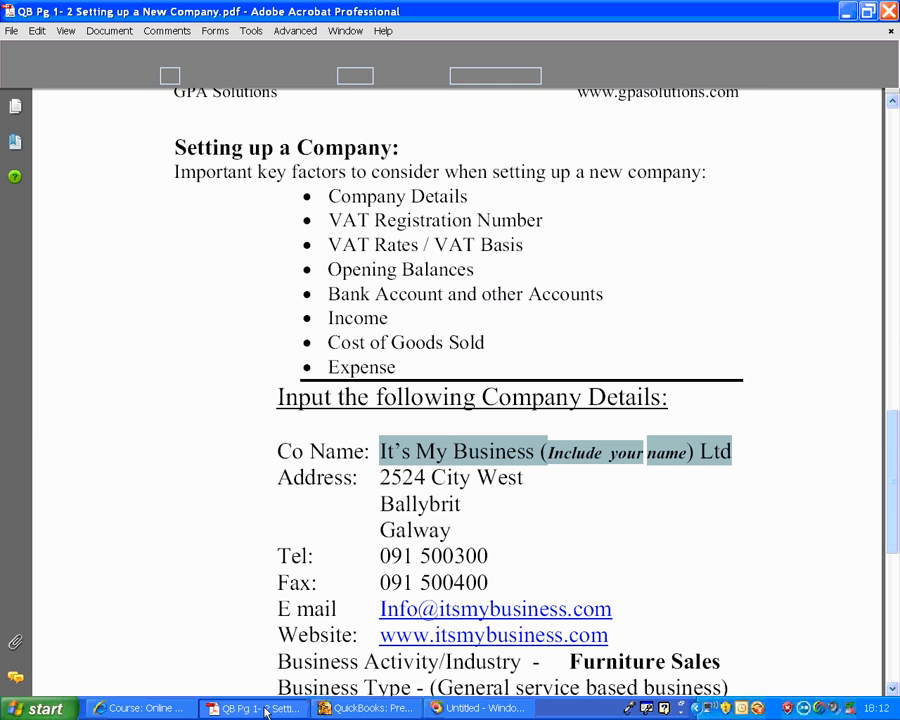
left_click_drag(379, 477, 478, 477)
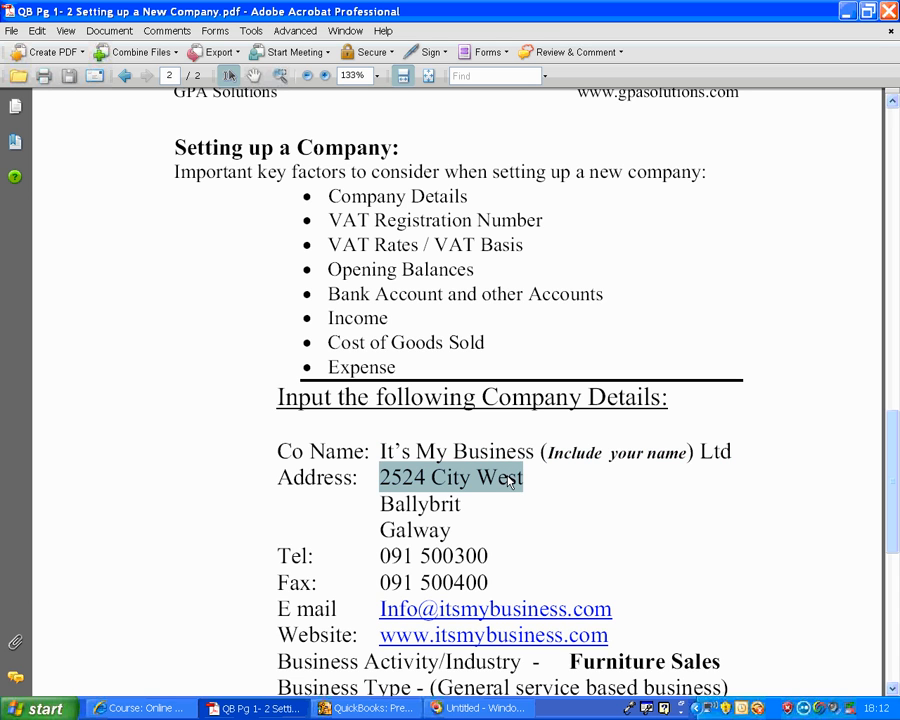
right_click(511, 477)
left_click(561, 240)
left_click(365, 710)
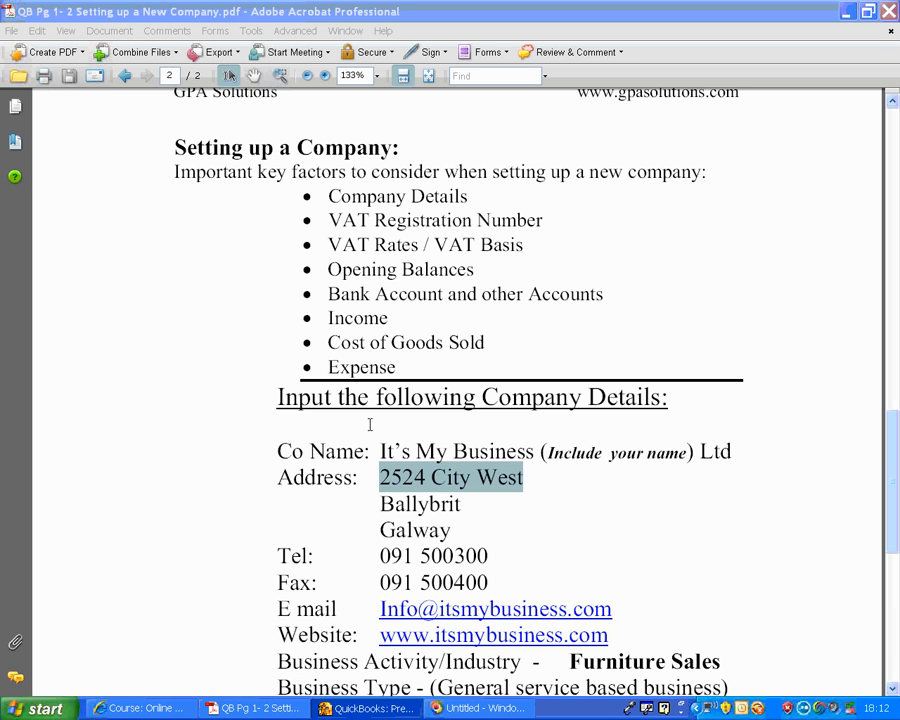
left_click(381, 713)
left_click(415, 305)
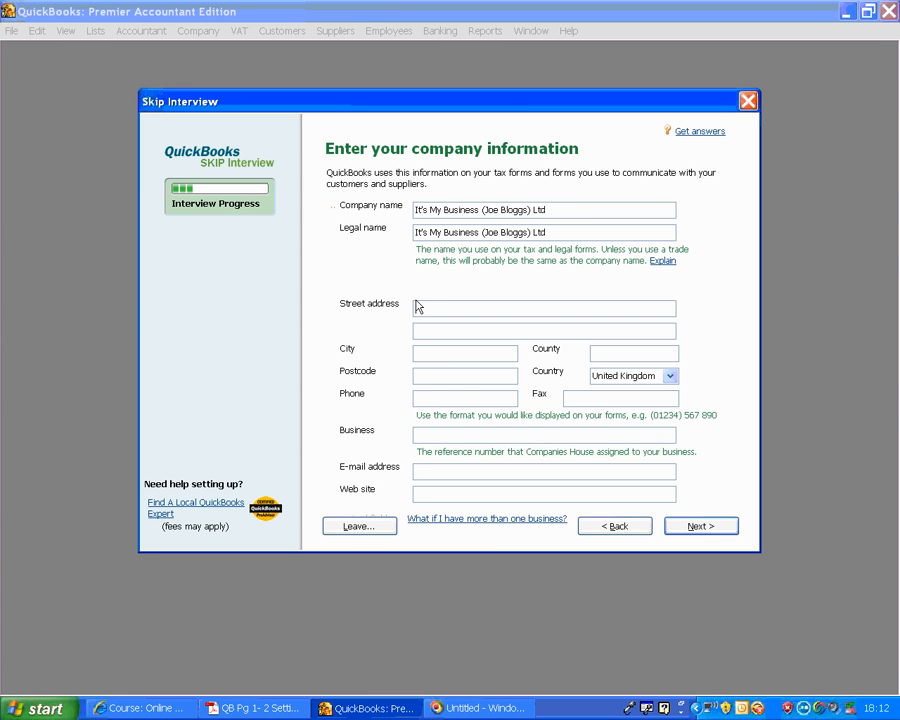
right_click(416, 307)
left_click(439, 370)
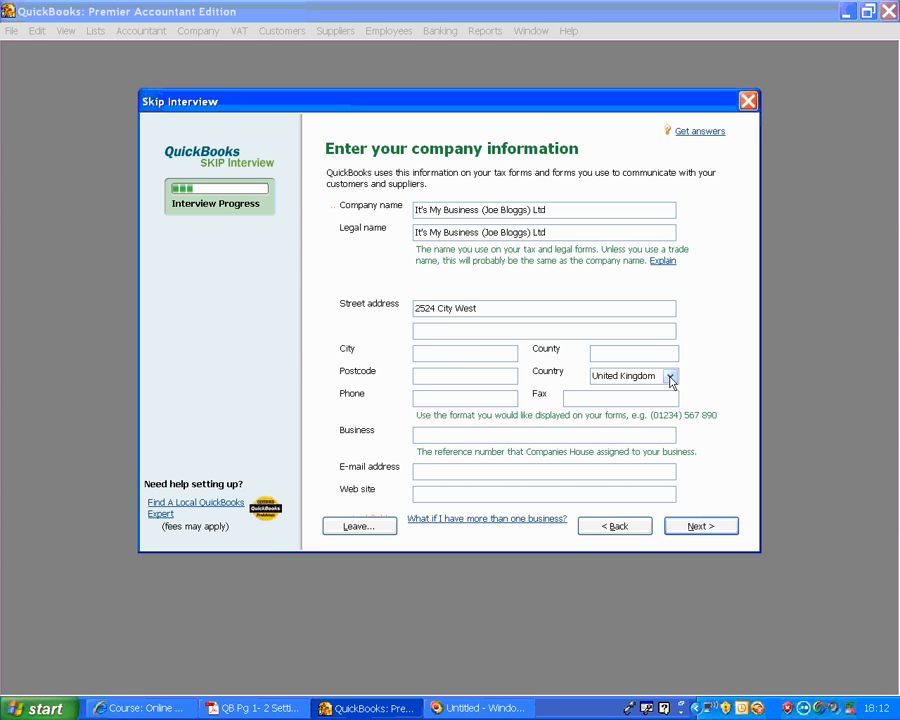
- Set the company's country to Ireland and continue to the company organization page
left_click(670, 378)
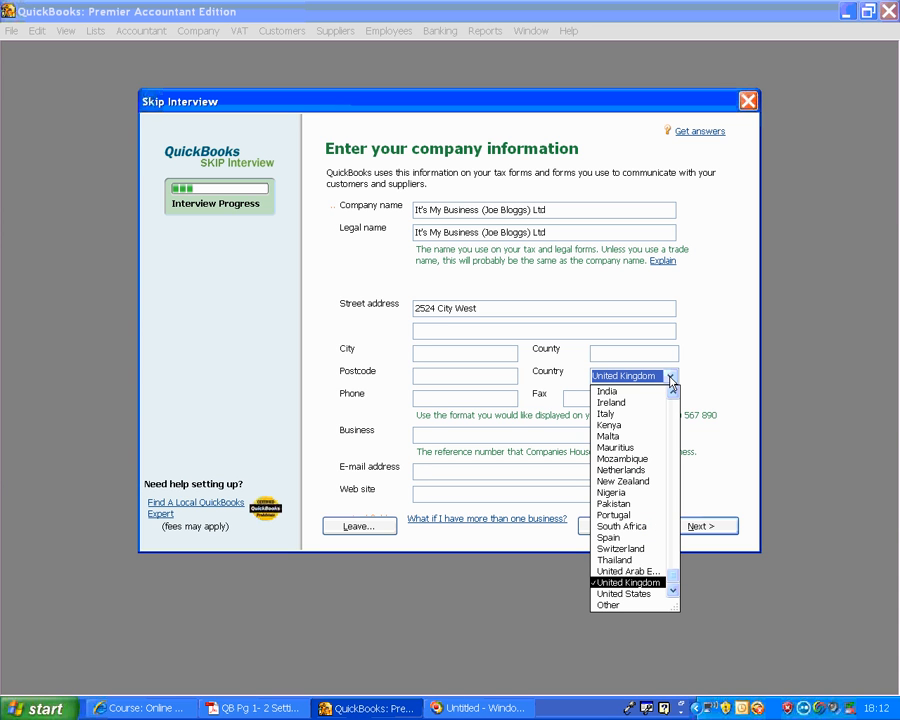
left_click(618, 402)
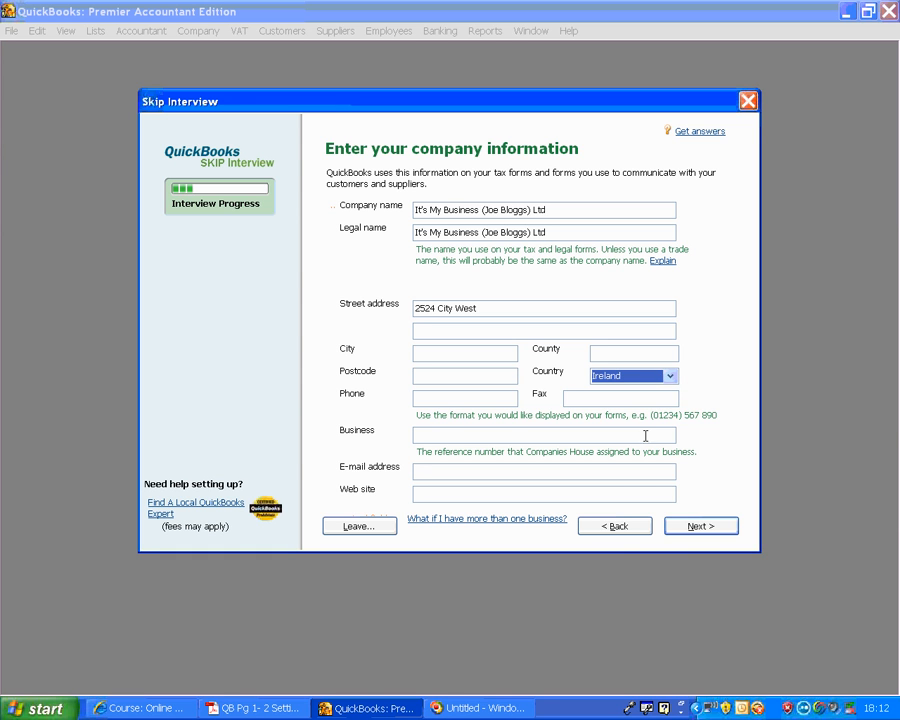
left_click(700, 527)
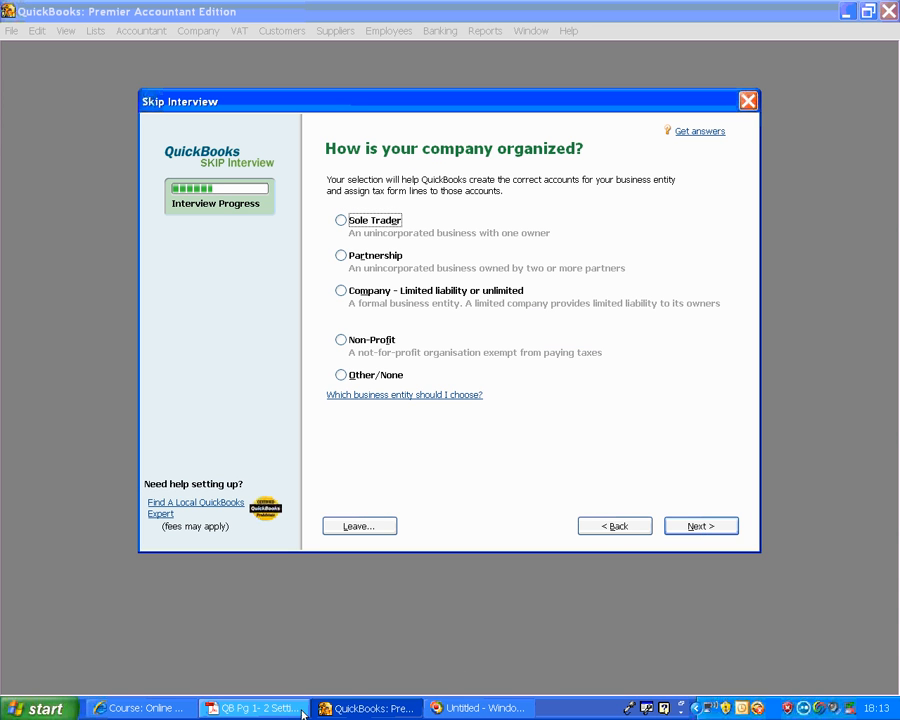
- Set the organization to "Company - Limited liability or unlimited" and keep January as the first month of the financial year
left_click(340, 292)
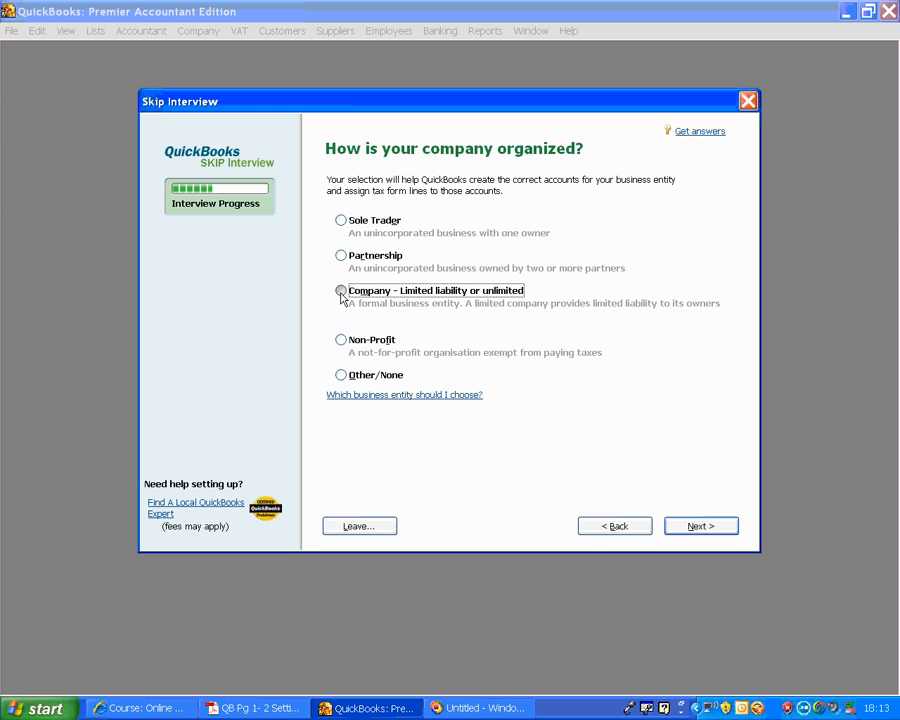
left_click(700, 526)
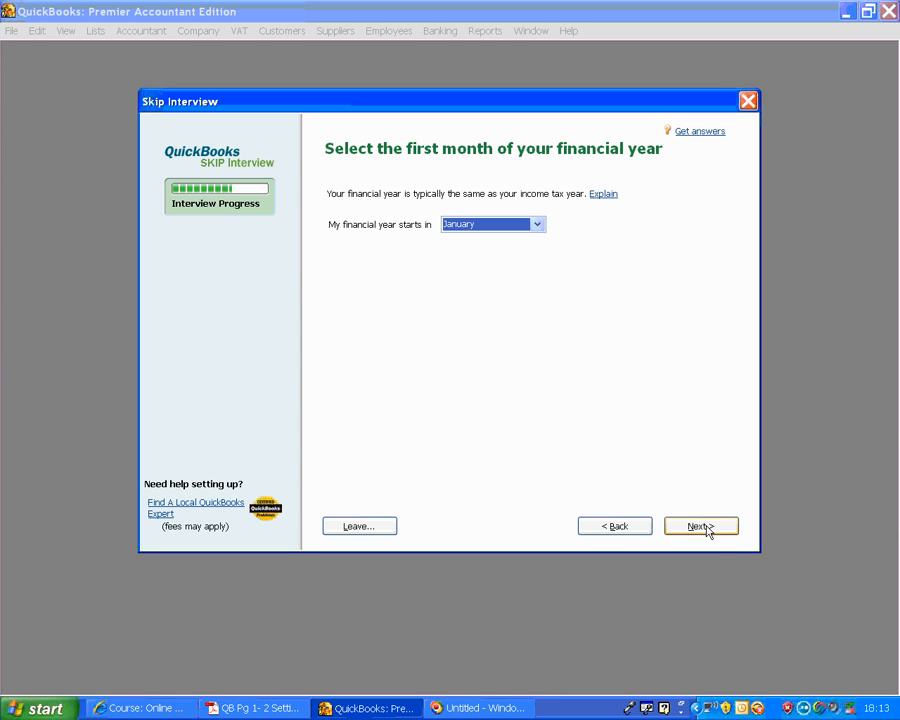
left_click(538, 225)
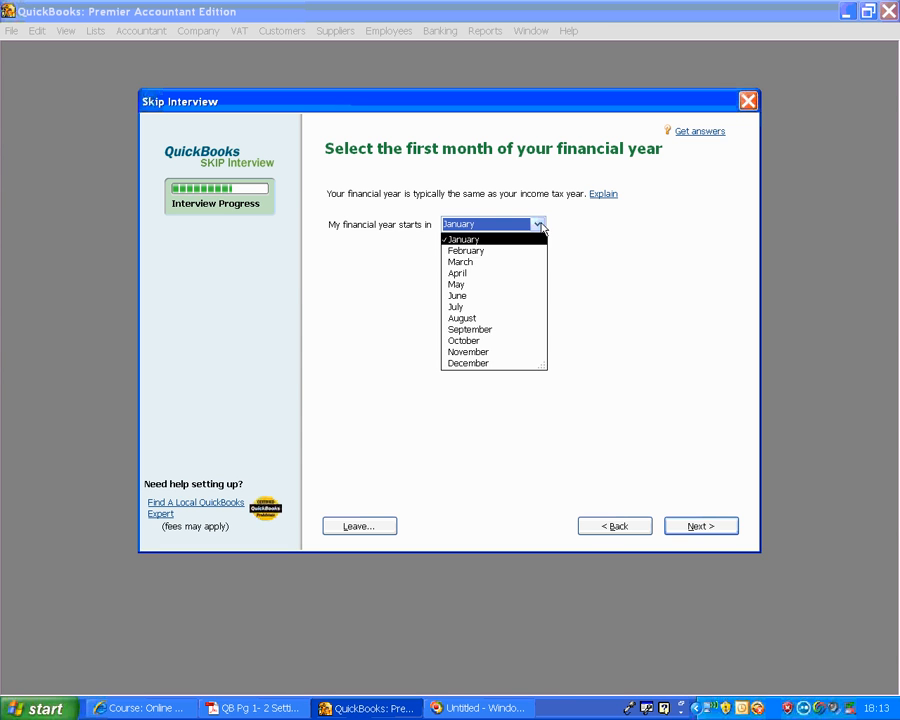
left_click(538, 225)
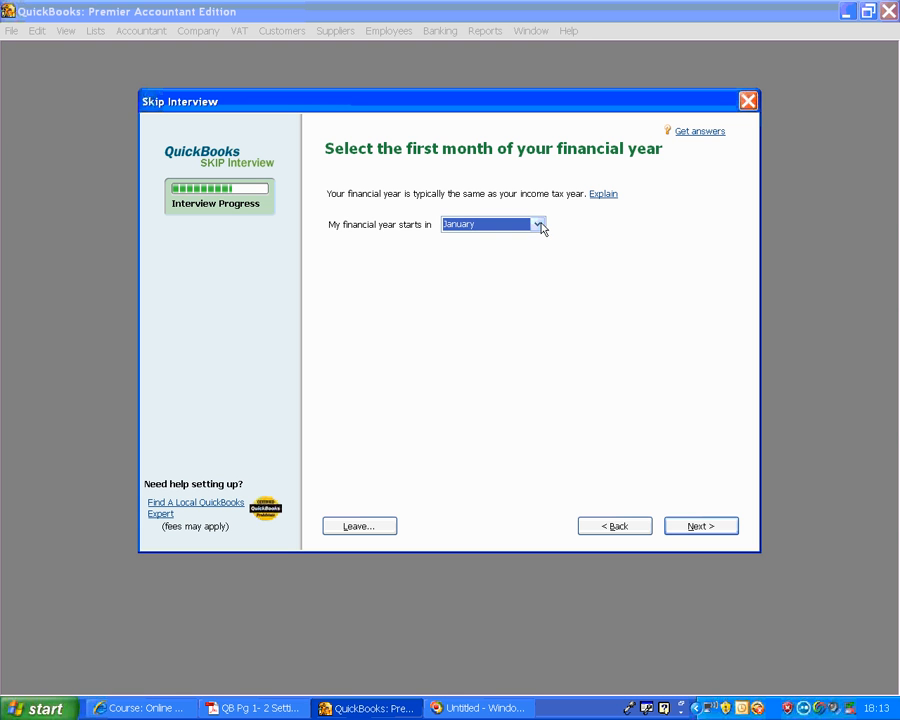
left_click(709, 526)
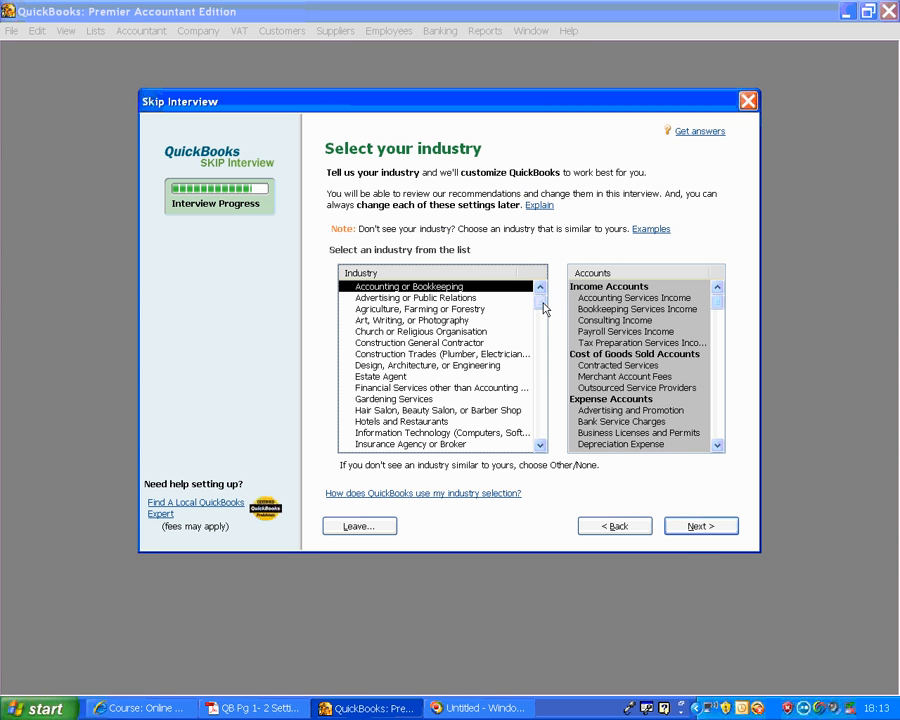
- Choose General Service-based Business as the industry, look over its accounts and continue to company file creation
left_click_drag(540, 308, 538, 436)
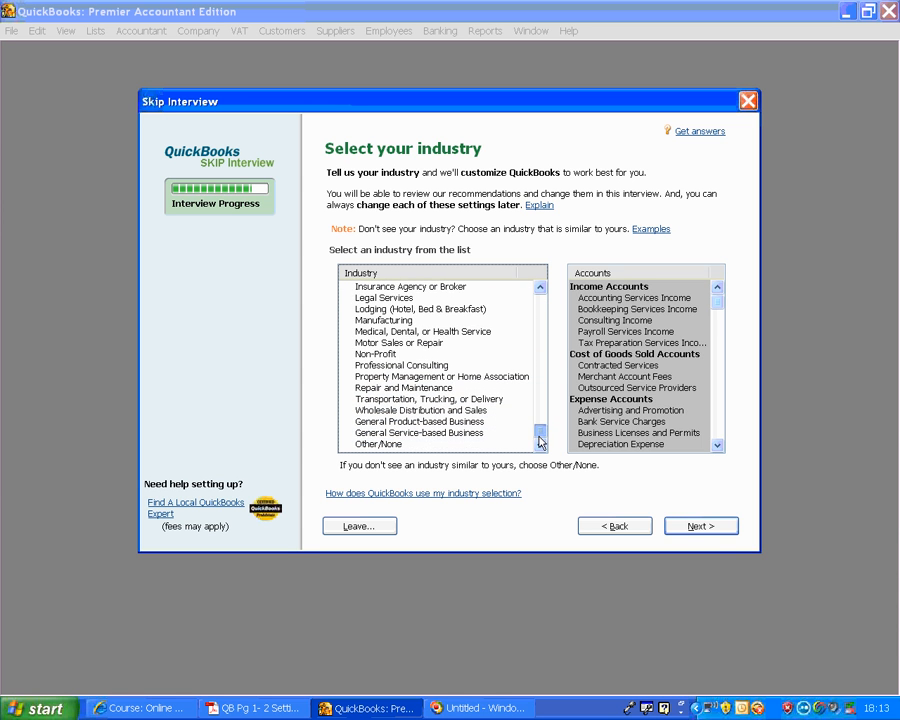
left_click(431, 433)
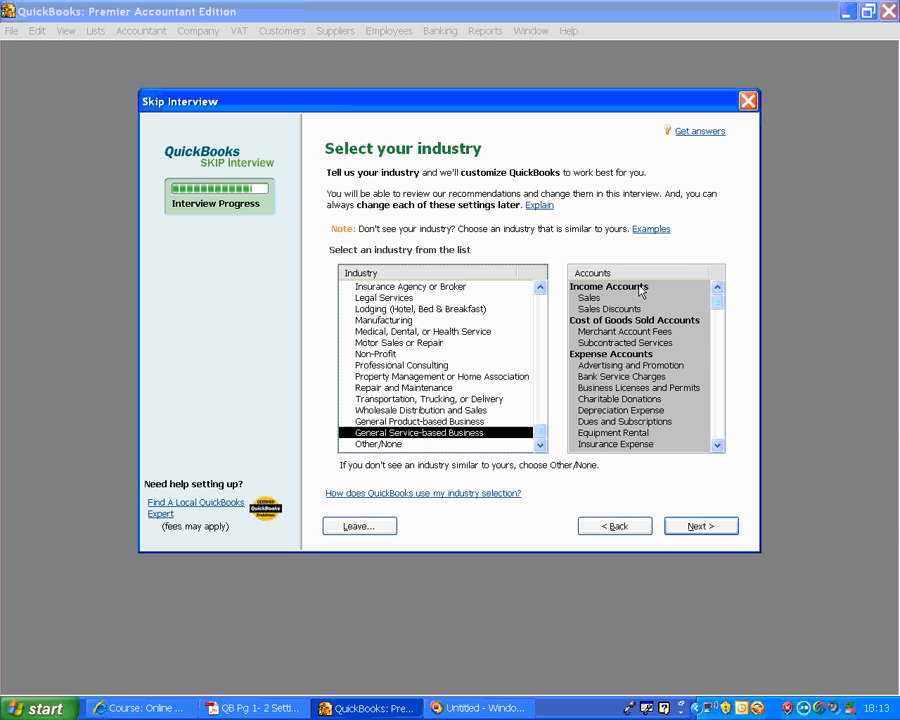
mouse_move(720, 305)
left_mouse_down()
mouse_move(723, 382)
mouse_move(718, 296)
left_mouse_up()
left_click(702, 527)
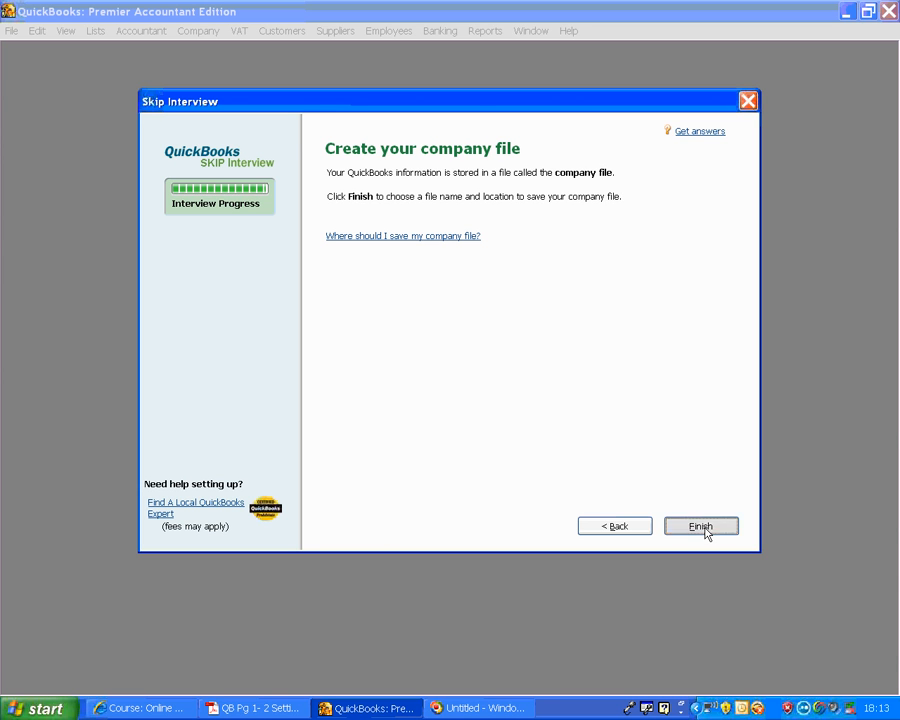
- Save the new company file in the Intuit folder under the suggested name and dismiss the payroll tax table warning
left_click(702, 527)
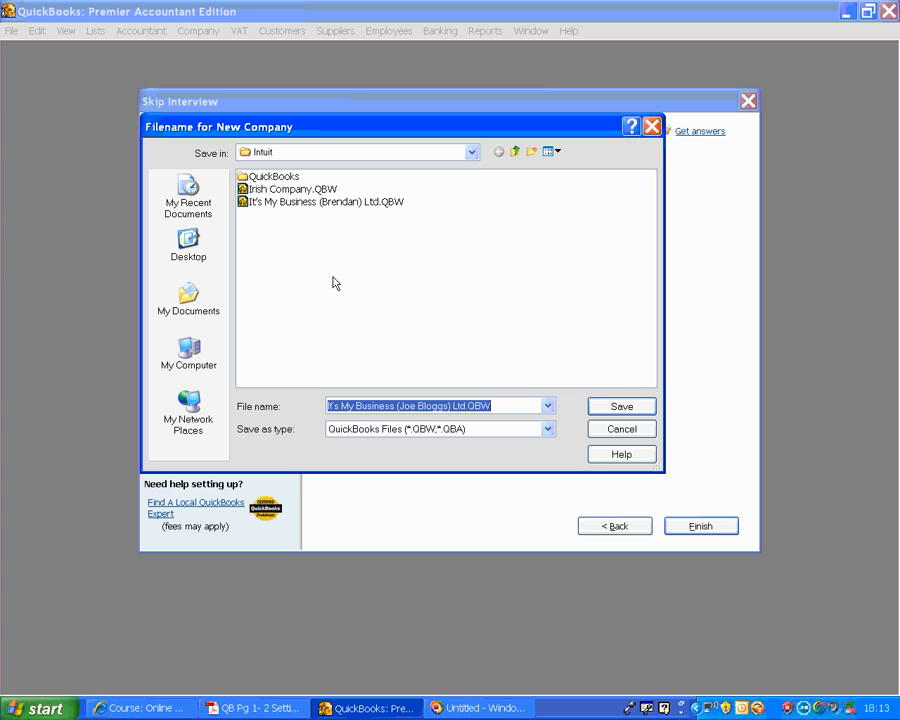
left_click(622, 408)
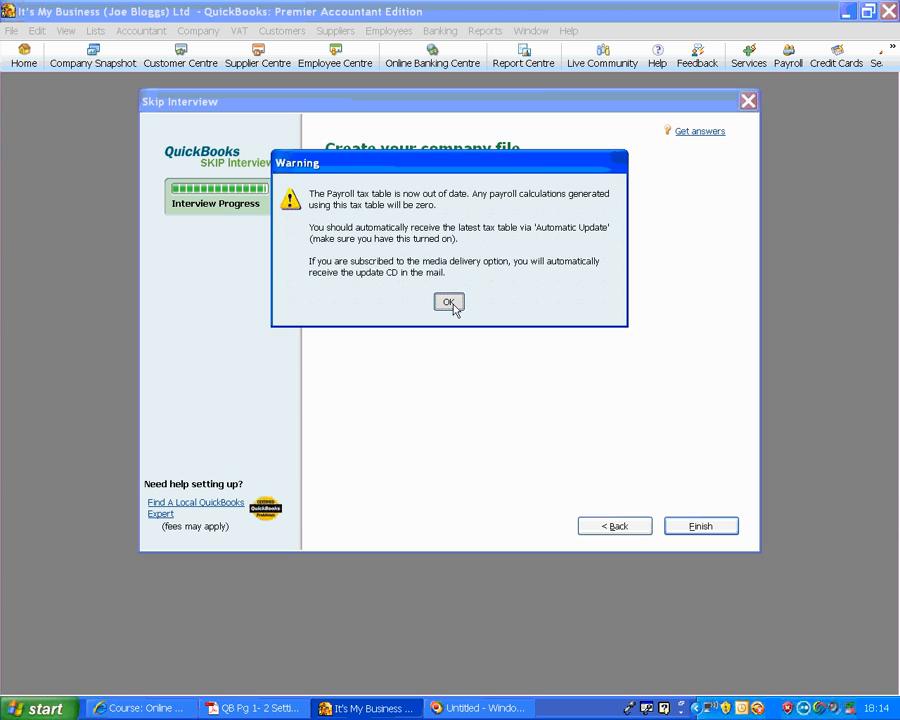
left_click(450, 304)
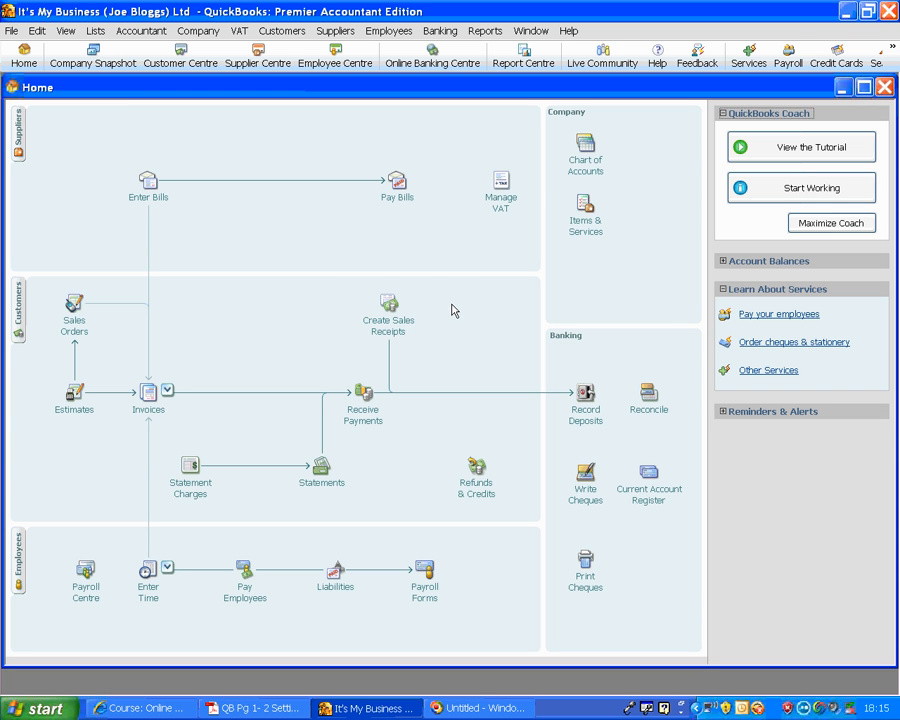
- Switch to the course PDF in Adobe Acrobat and copy the company's telephone number from the company details on page 2
left_click(254, 708)
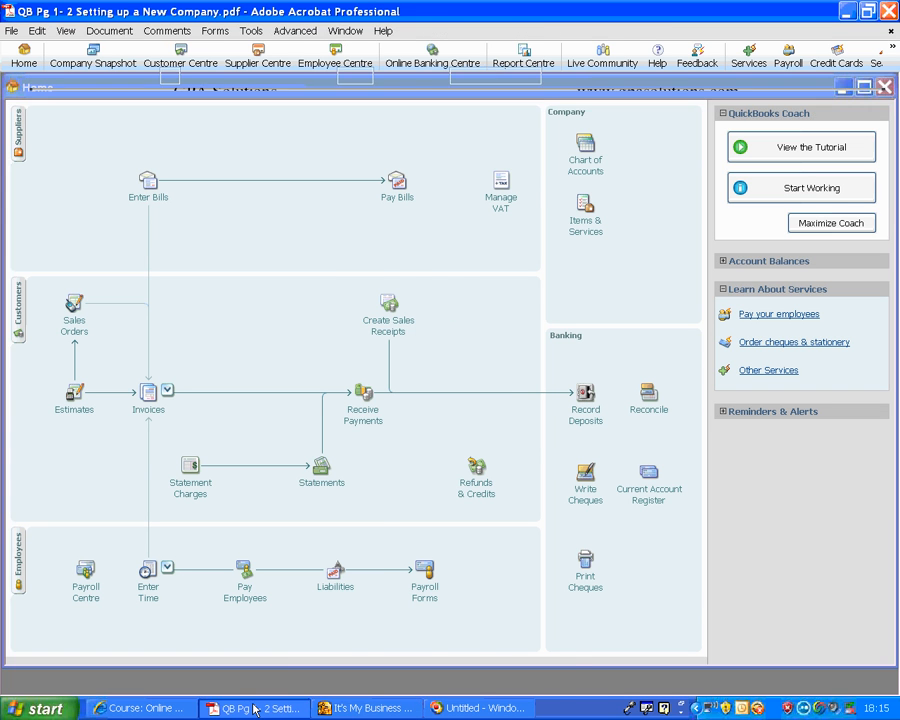
scroll(527, 441, "down", 1)
scroll(527, 441, "down", 2)
left_click_drag(490, 454, 390, 458)
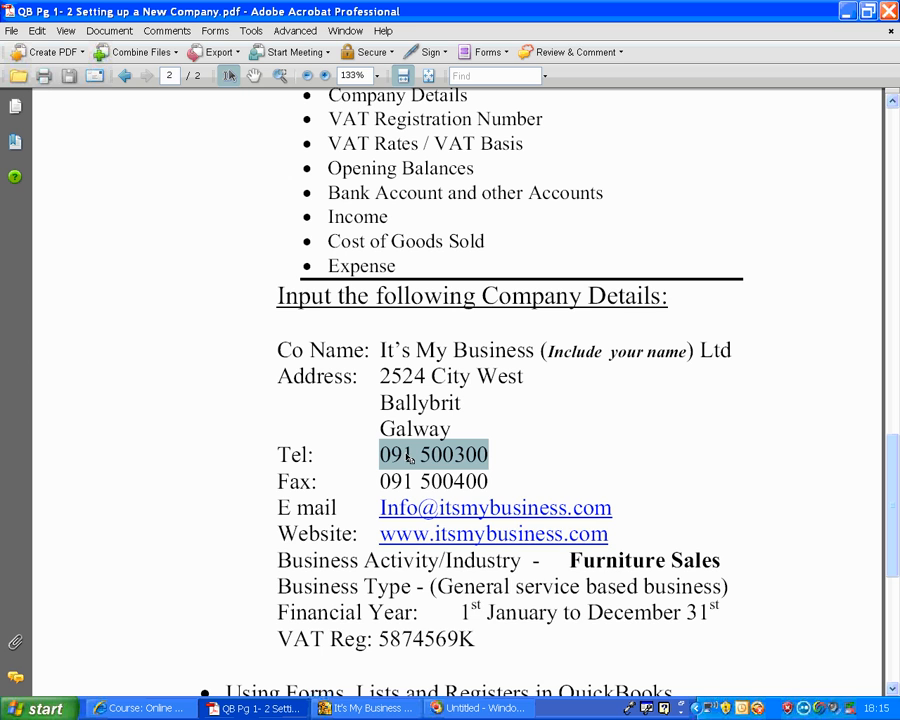
right_click(407, 458)
left_click(424, 462)
- Return to QuickBooks, open the company information and paste the copied telephone number as the company's phone number
left_click(362, 706)
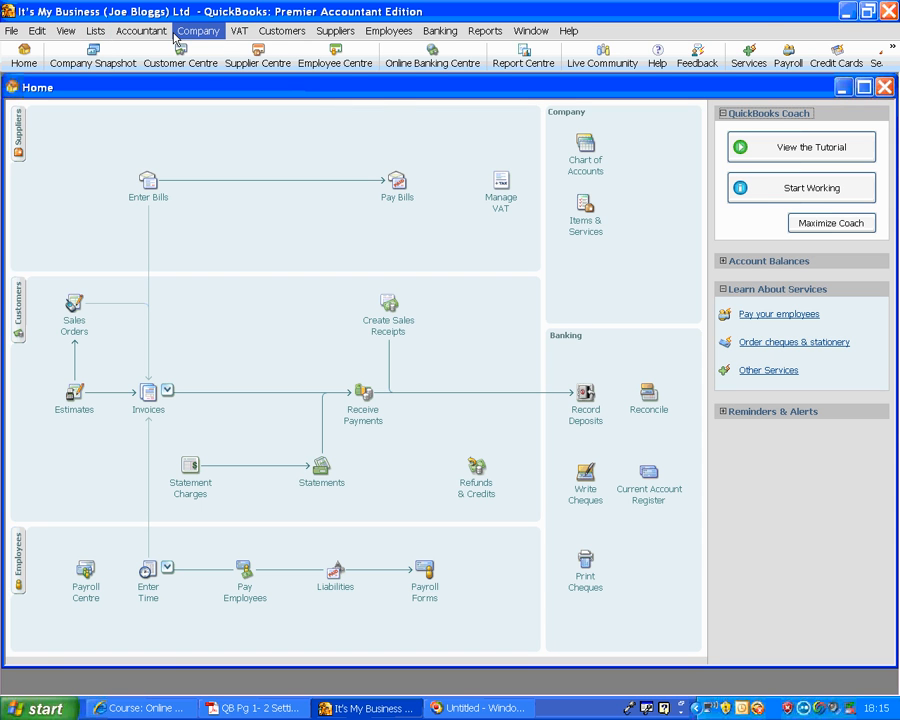
left_click(198, 31)
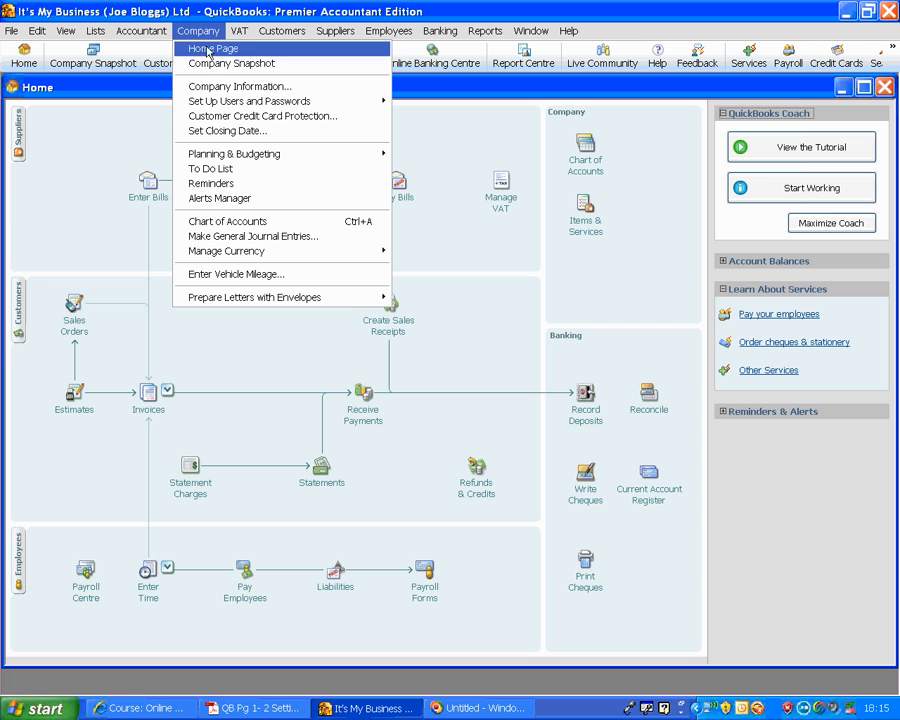
left_click(208, 87)
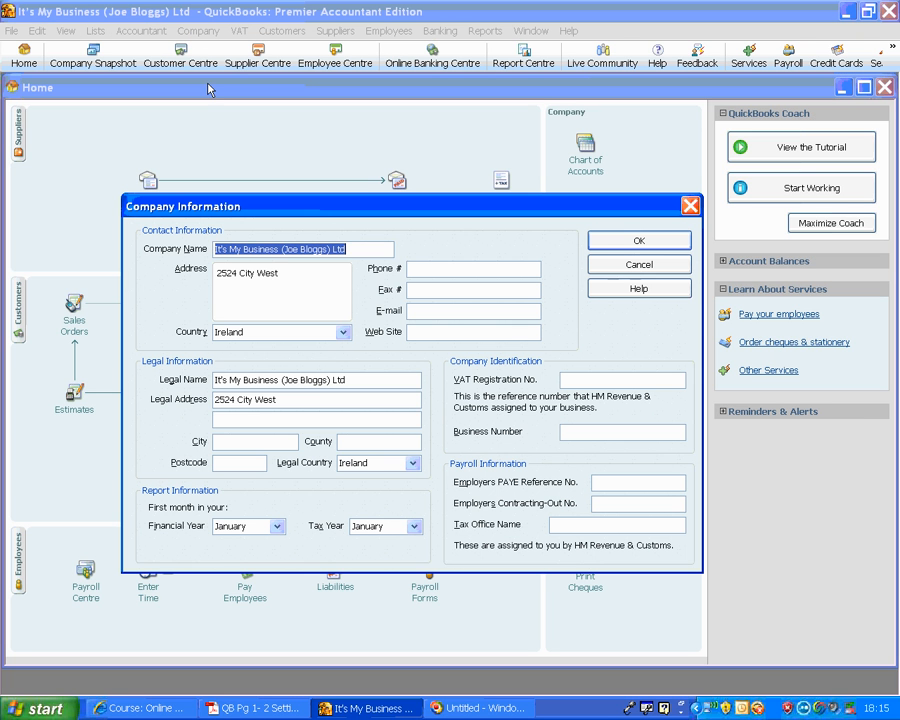
left_click(418, 268)
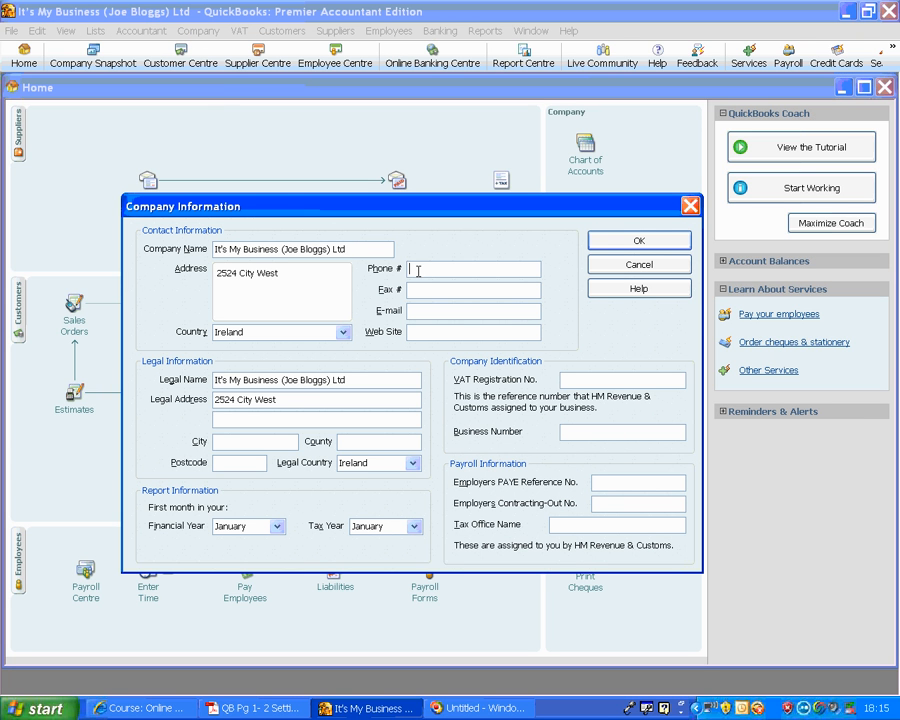
right_click(416, 268)
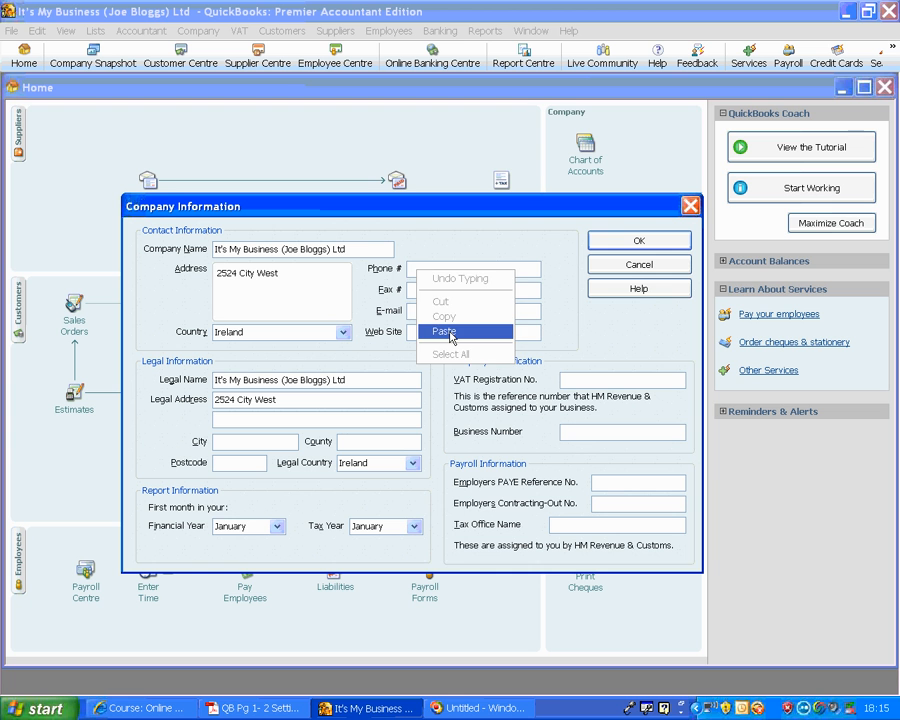
left_click(446, 332)
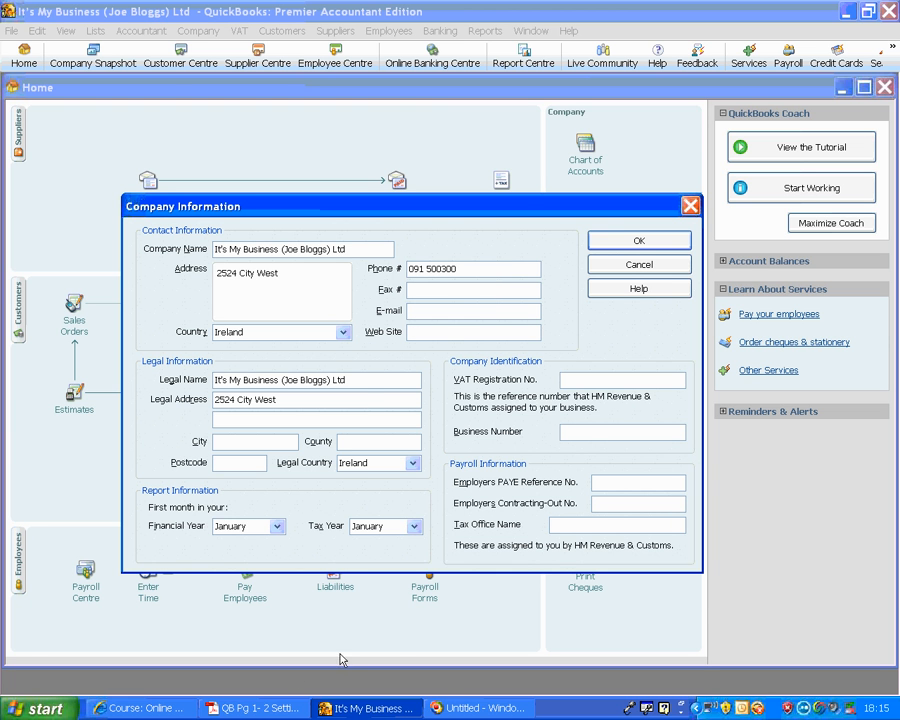
- Switch to the course PDF in Adobe Acrobat and copy the VAT registration number from the company details
left_click(240, 708)
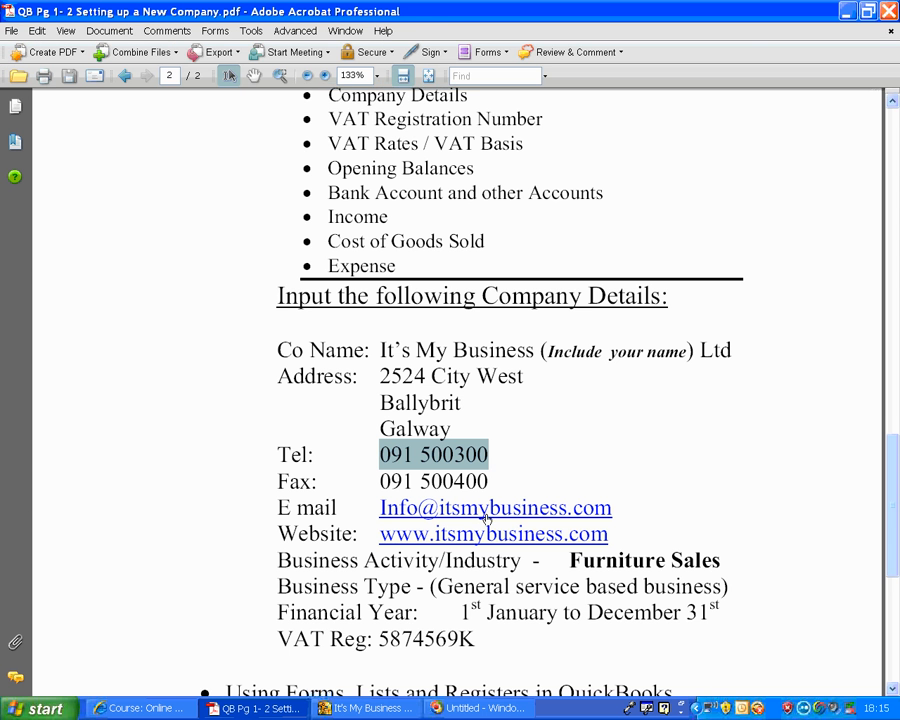
scroll(484, 512, "down", 3)
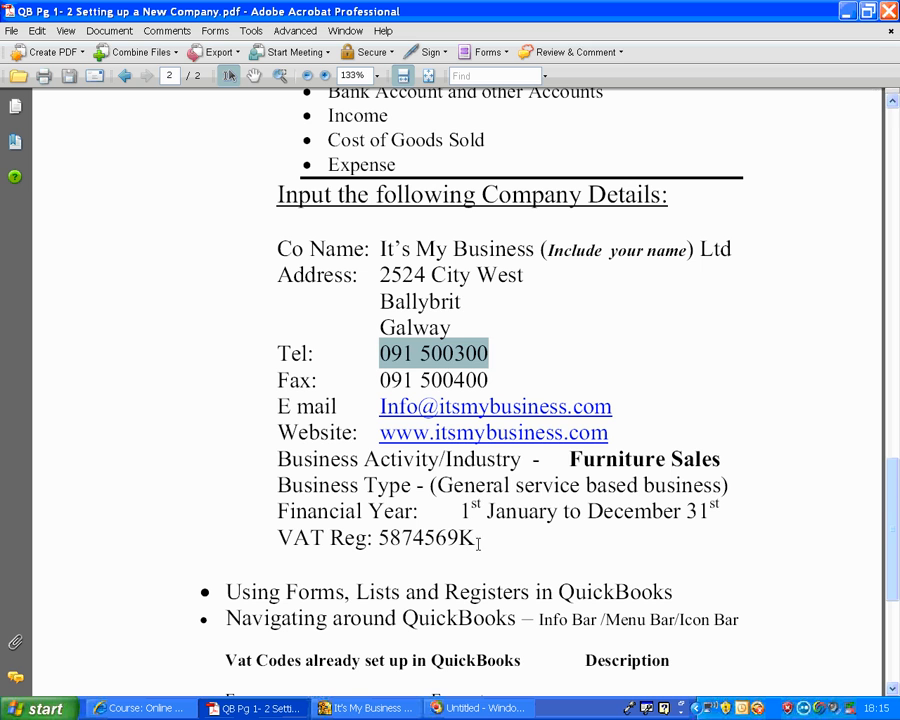
left_click_drag(477, 540, 378, 540)
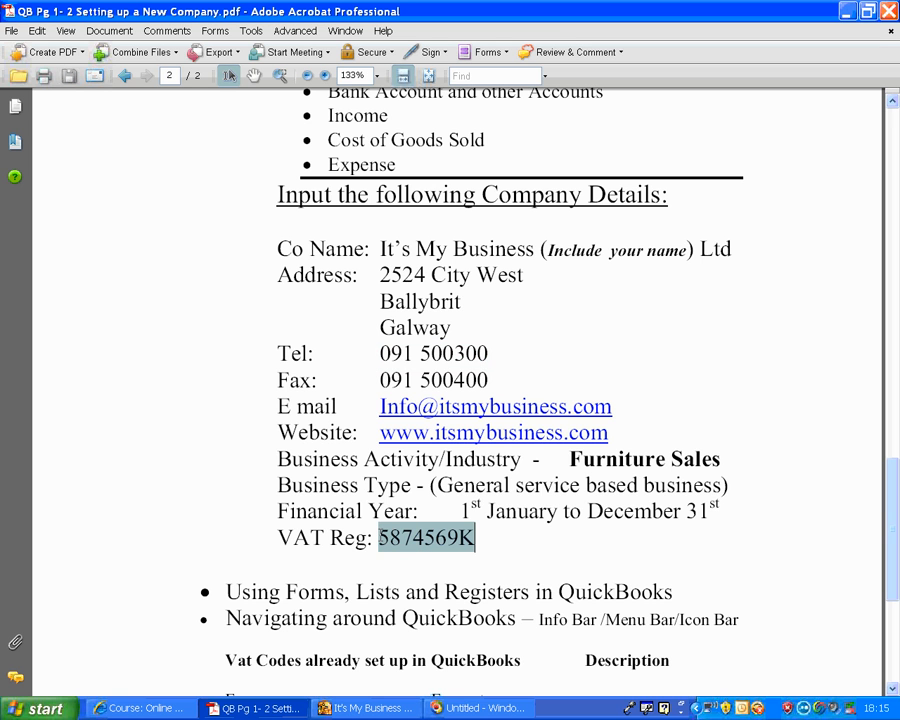
right_click(390, 537)
left_click(410, 542)
- Return to QuickBooks, paste the copied number as the VAT Registration No. and save the company information
key("alt+Tab")
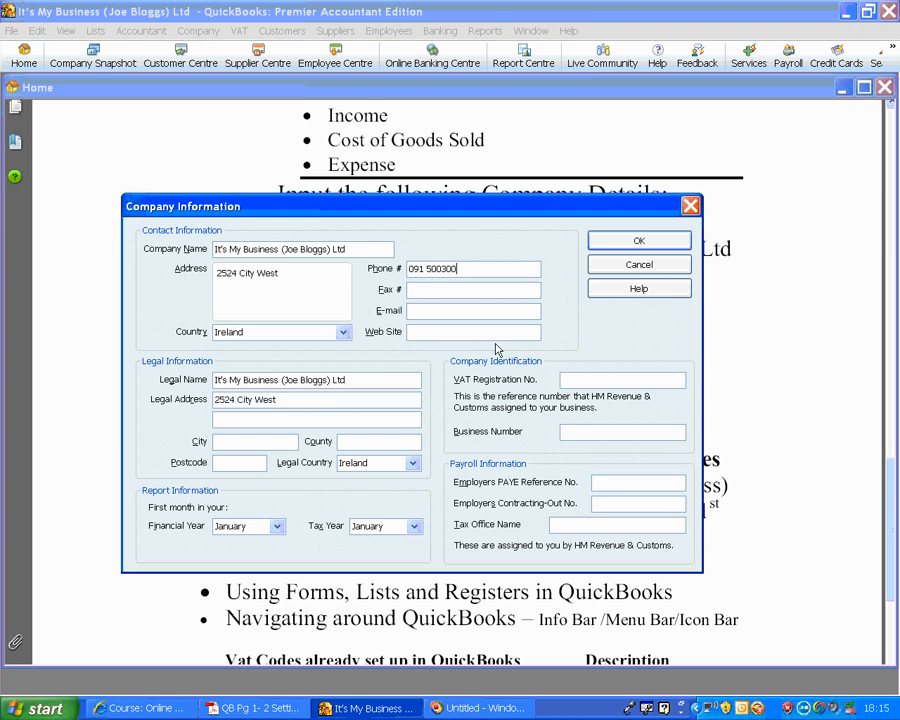
right_click(588, 382)
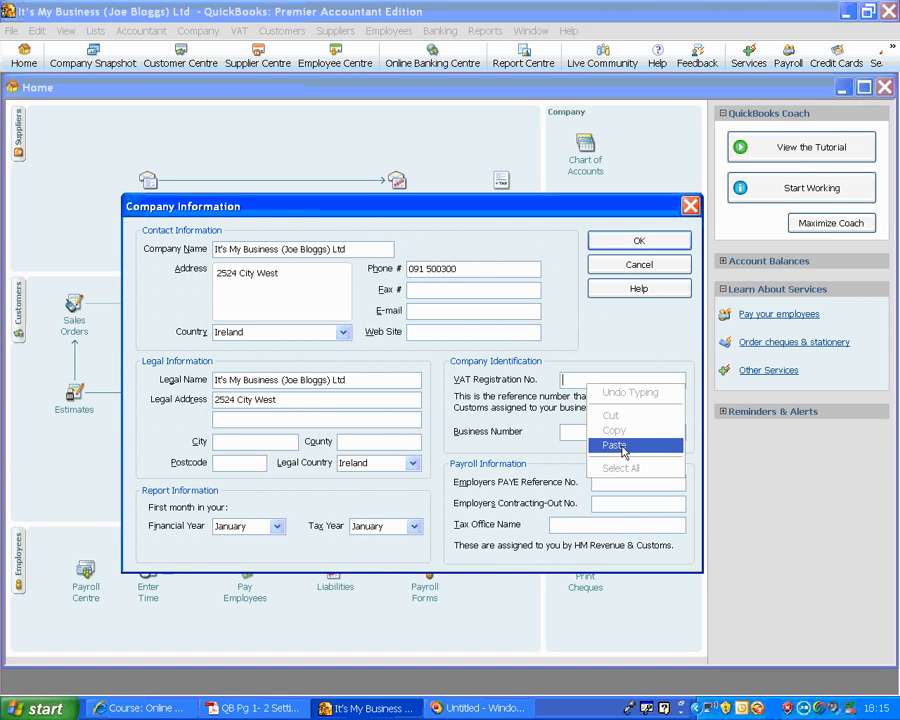
left_click(614, 444)
left_click(646, 243)
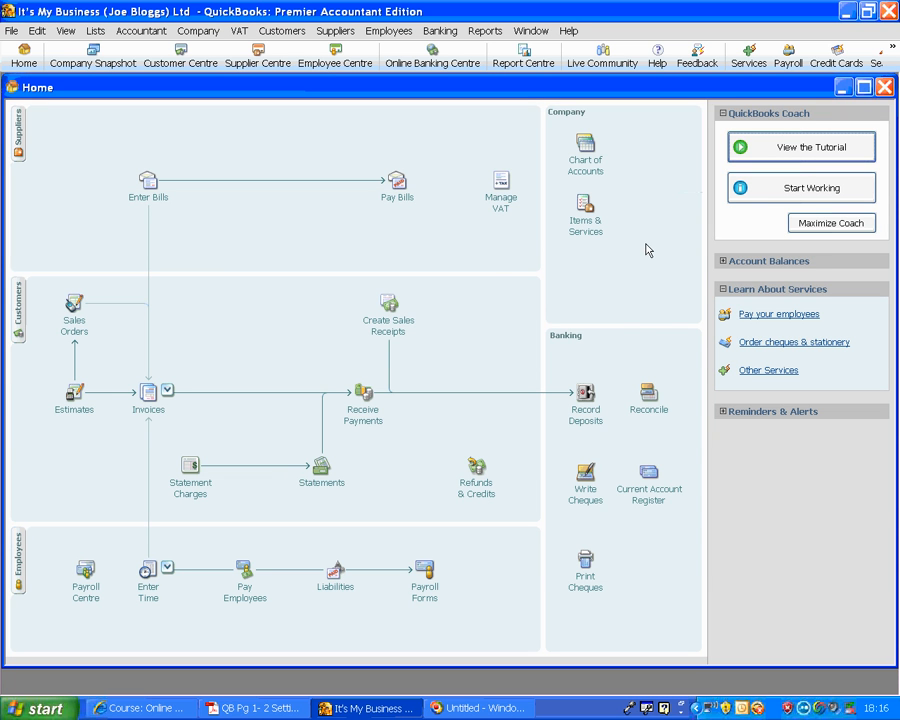
- Switch to the course PDF in Adobe Acrobat and examine the table of VAT codes already set up in QuickBooks
left_click(258, 710)
scroll(575, 372, "down", 2)
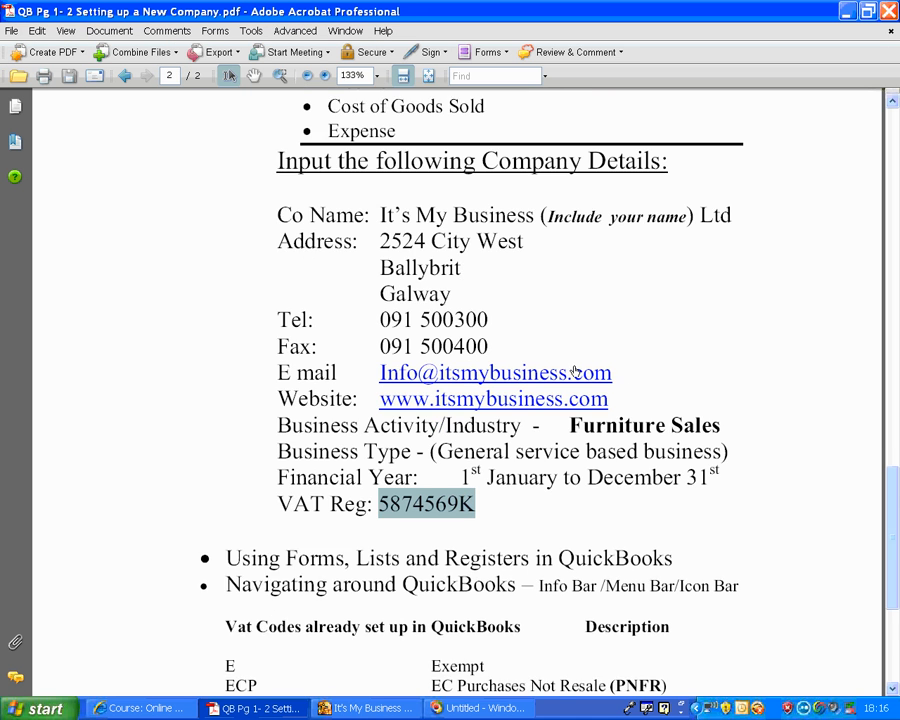
scroll(575, 370, "down", 4)
scroll(575, 365, "down", 2)
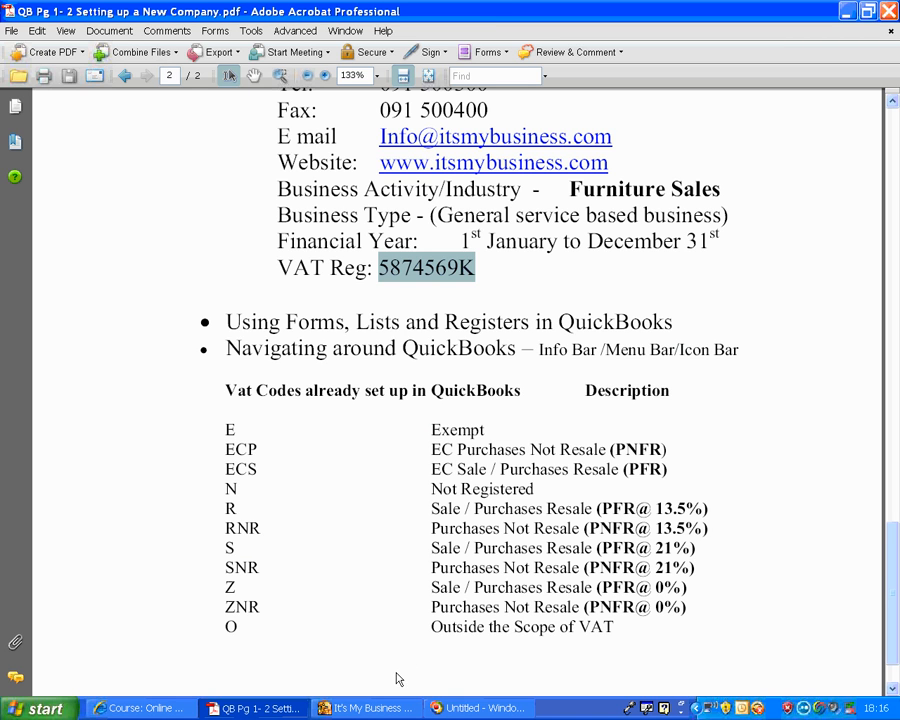
- Return to QuickBooks, view the VAT Code List maximized to check its codes and descriptions, and close the list
left_click(355, 709)
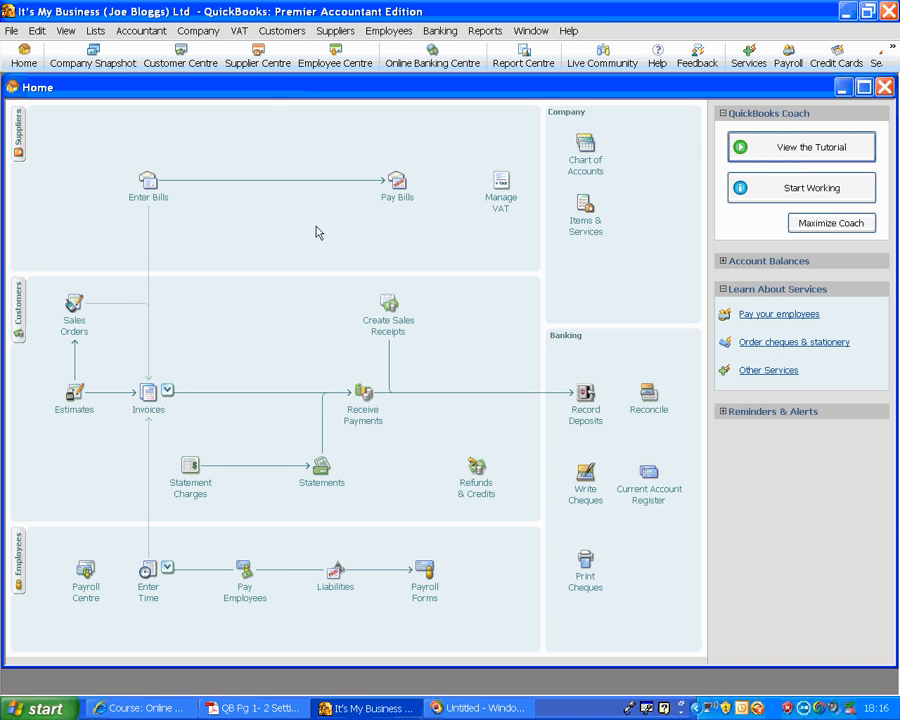
left_click(240, 33)
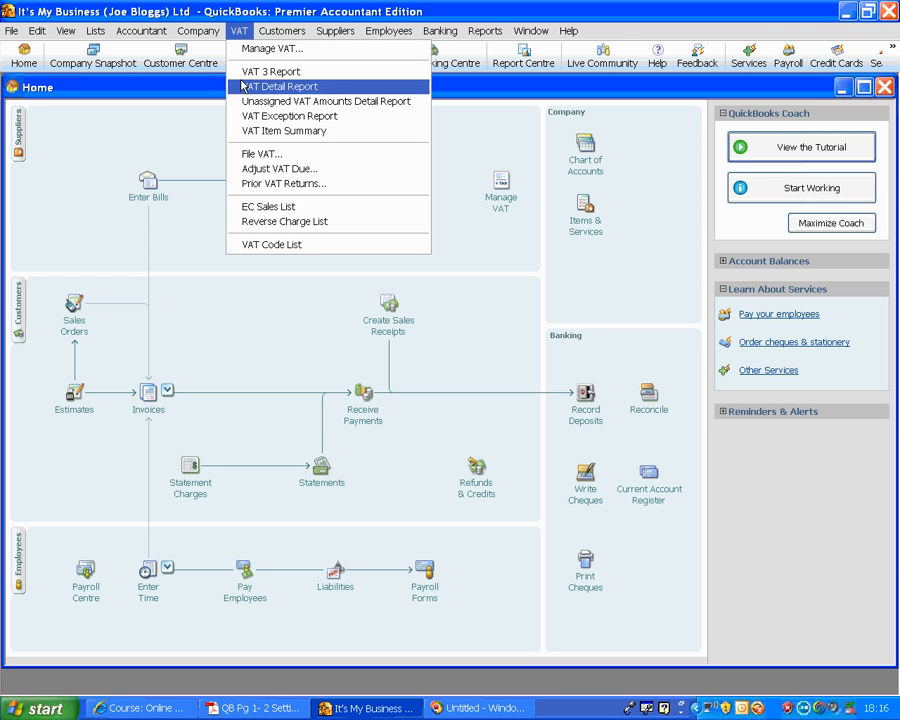
left_click(262, 245)
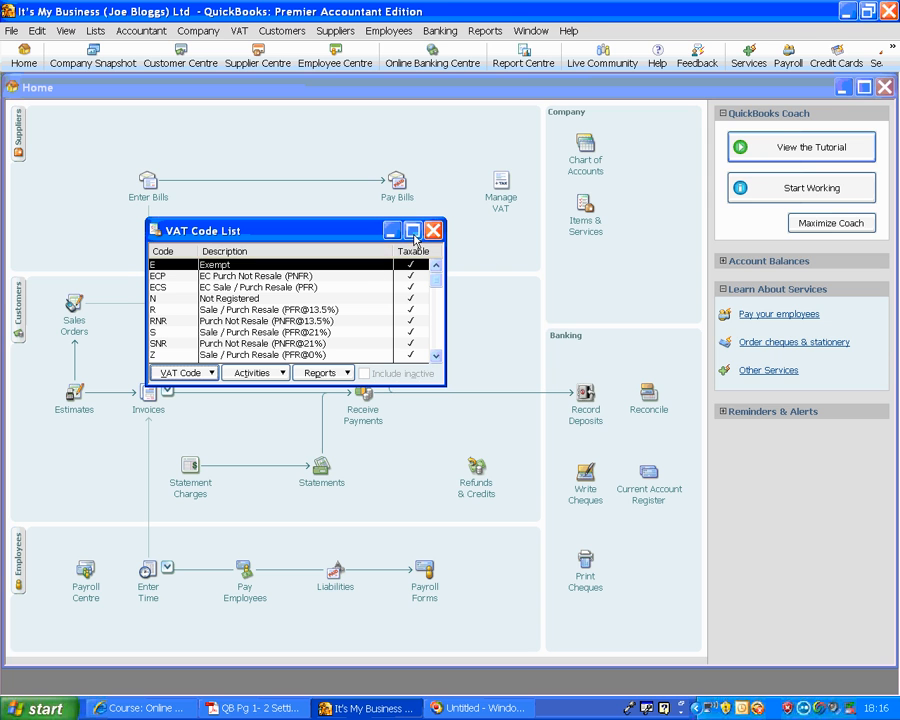
left_click(412, 231)
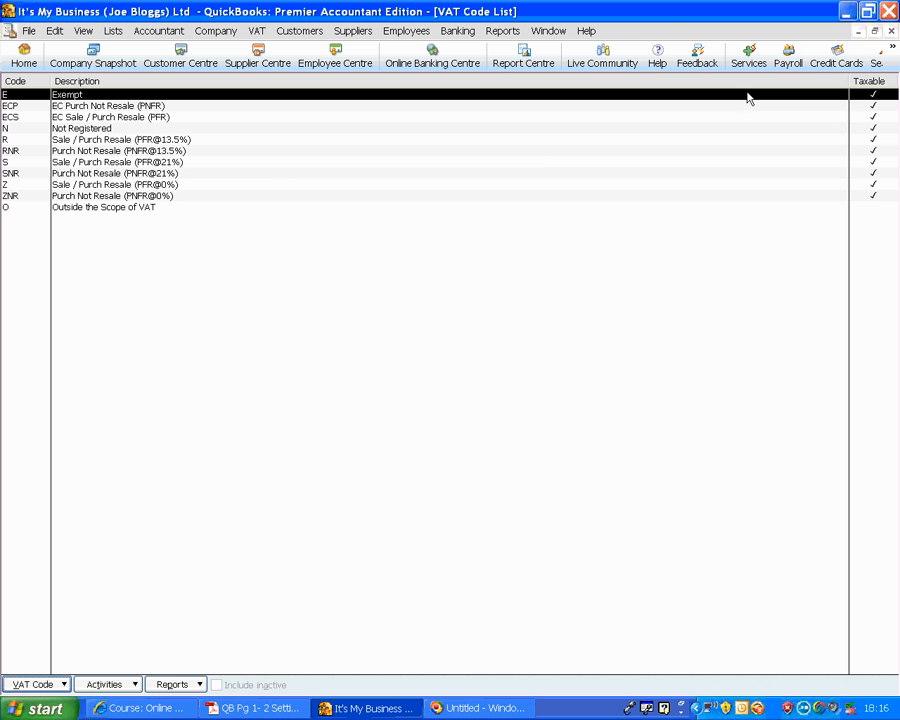
left_click(891, 32)
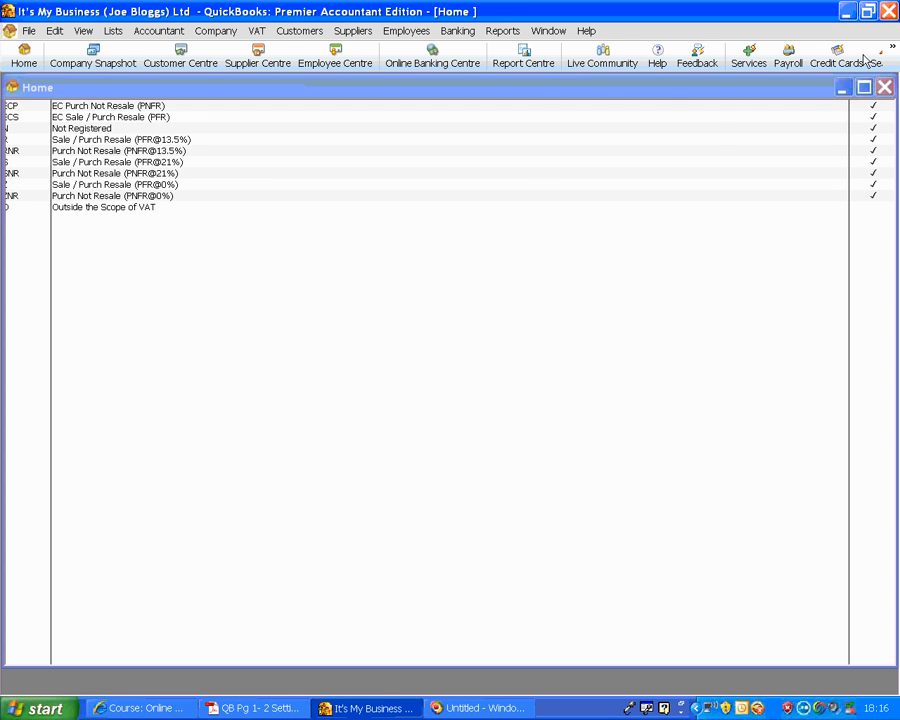